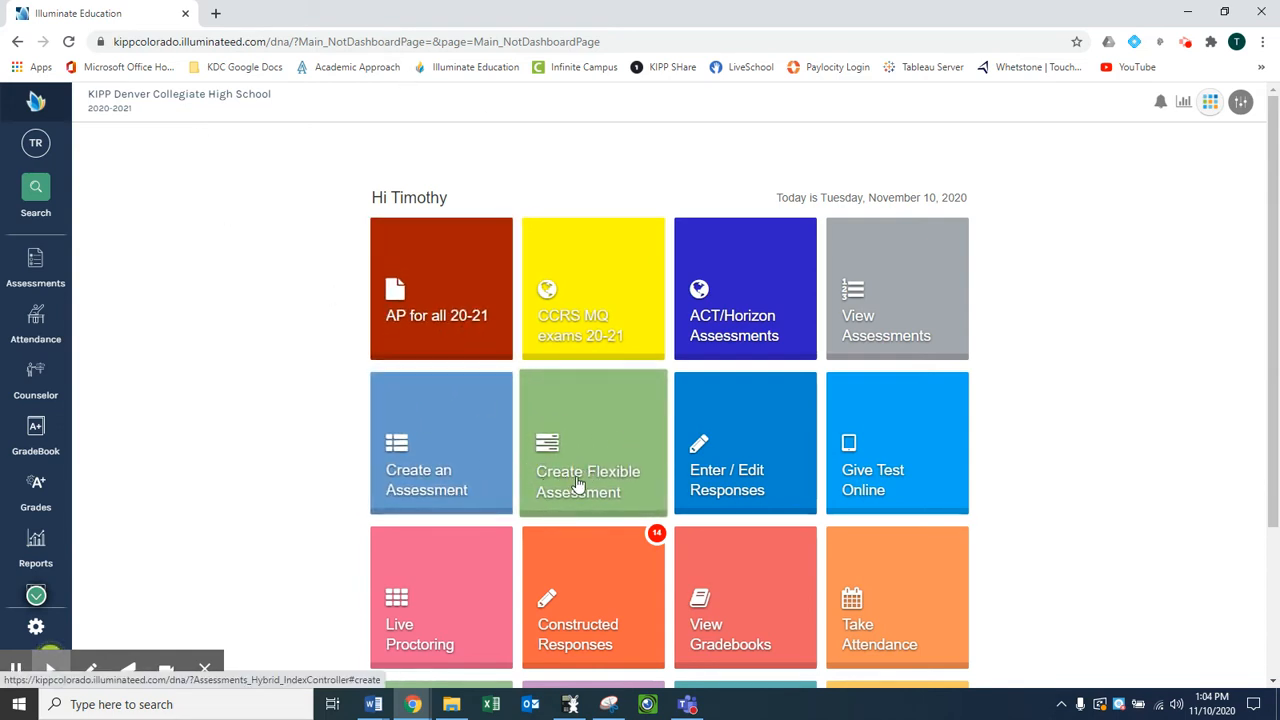
# Step: Create a new assessment titled "Alg 1 Foundations - Unit 2 Exam"
pyautogui.click(36, 270)
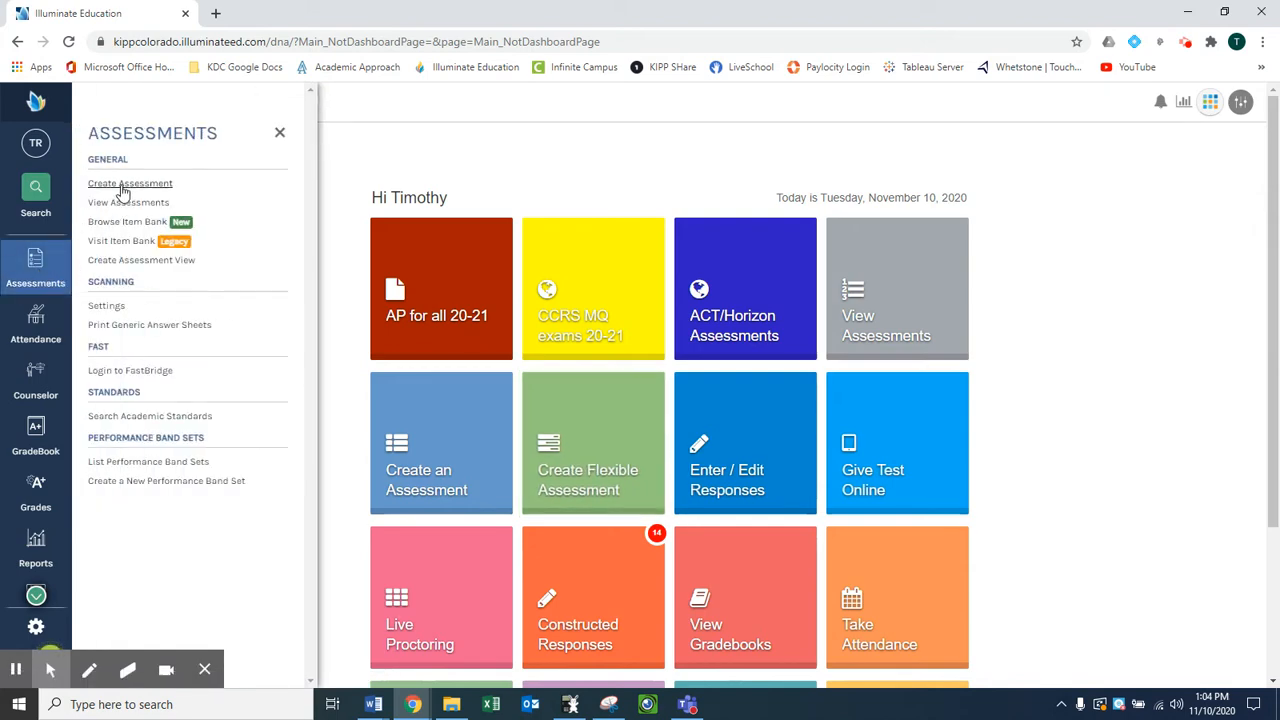
pyautogui.click(121, 185)
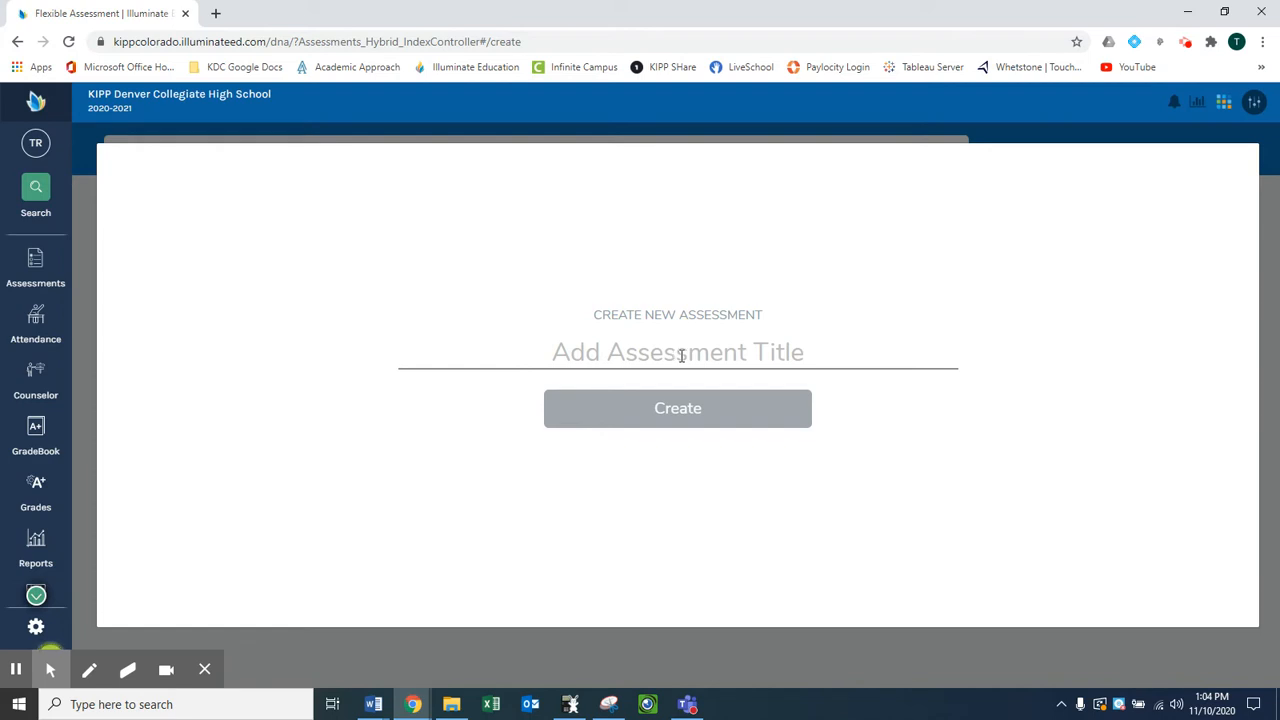
pyautogui.write('Alg 1 Found')
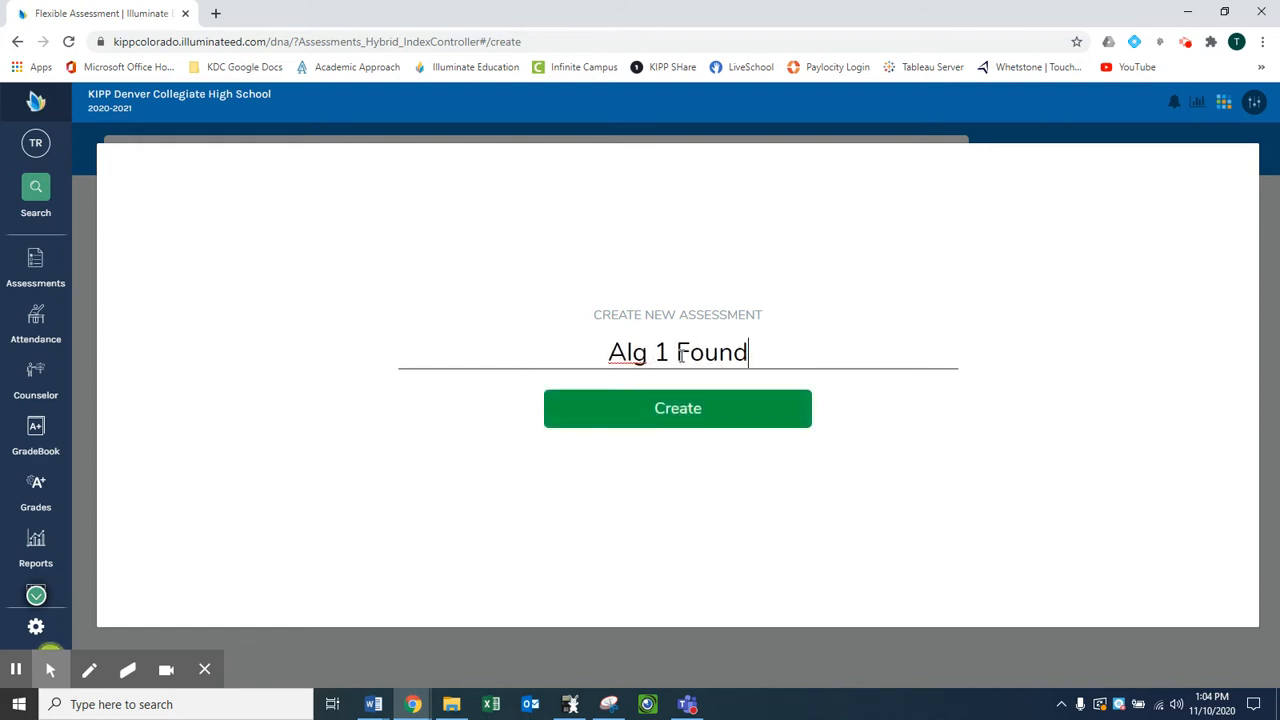
pyautogui.write('ations - Unit 2 ')
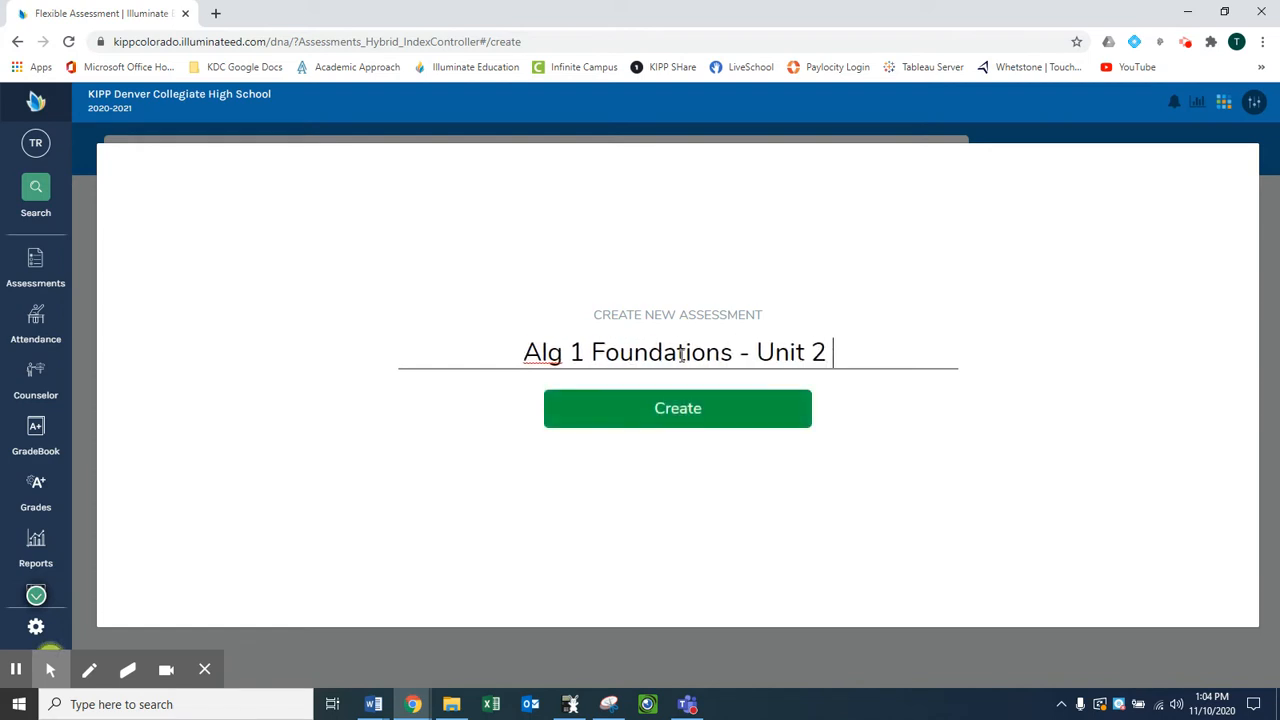
pyautogui.write('Exam')
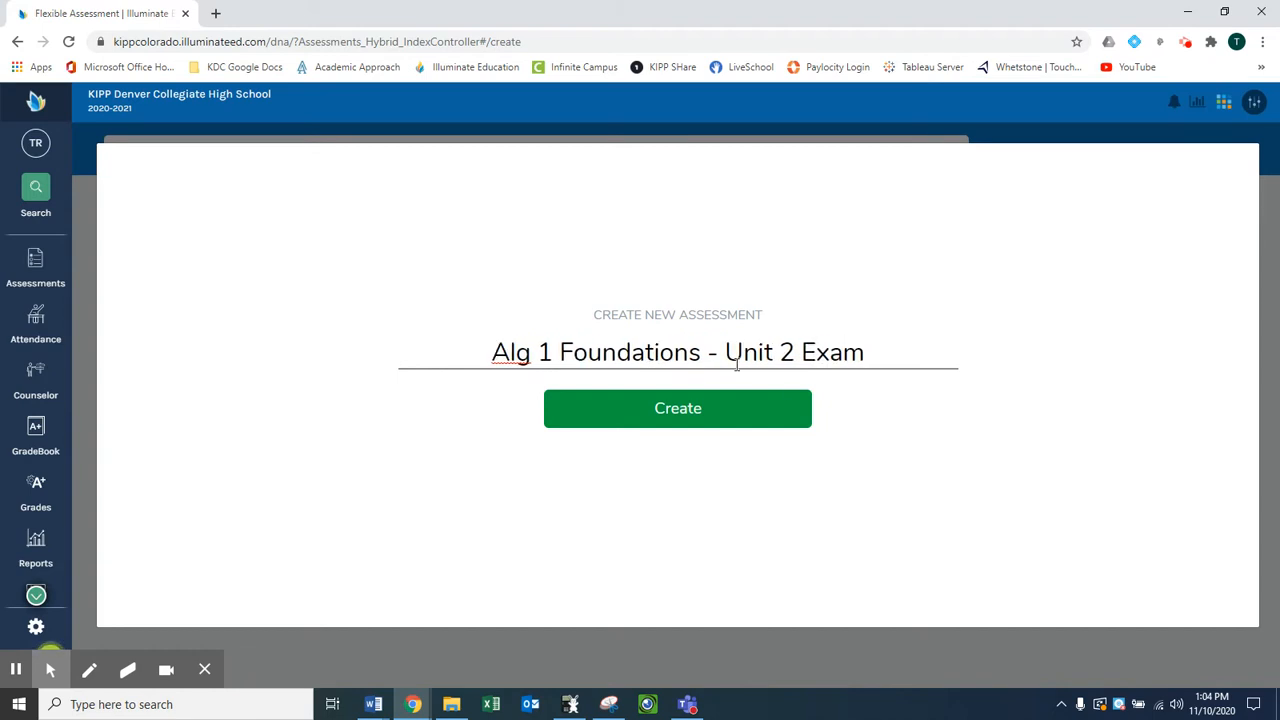
pyautogui.click(703, 413)
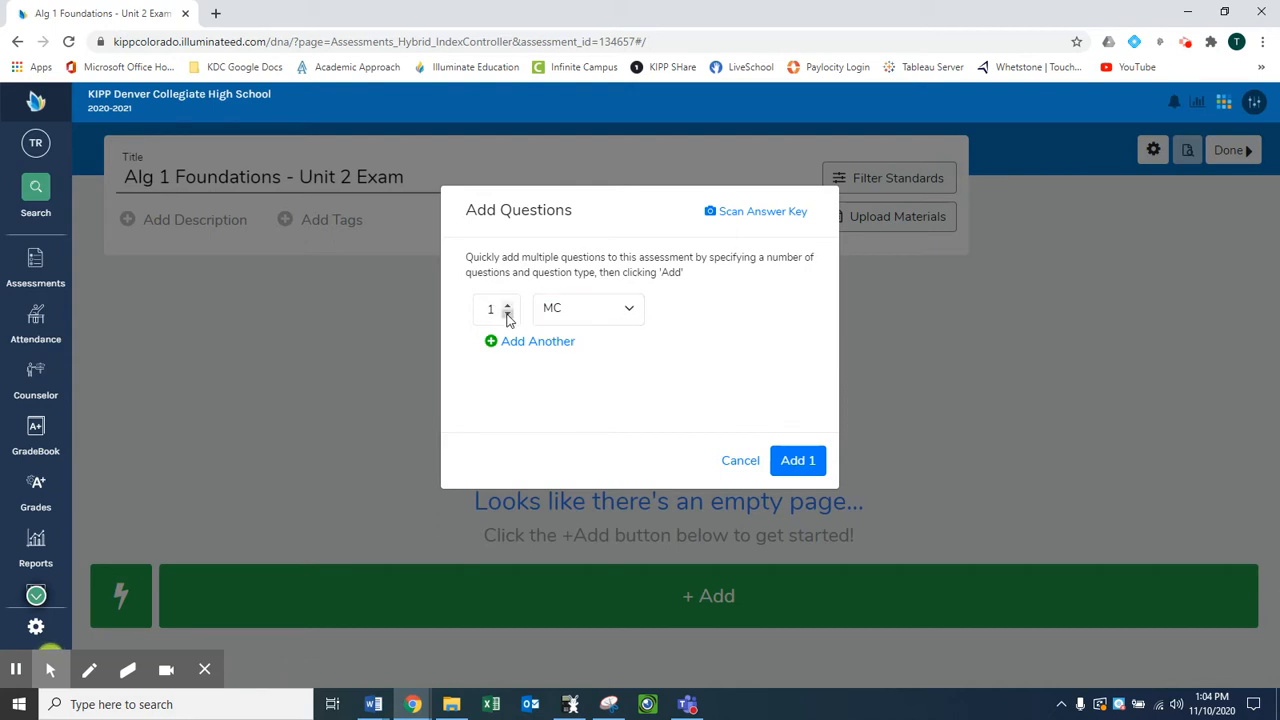
# Step: Add eight multiple choice (MC) questions and one constructed response (CR) question to the assessment
pyautogui.doubleClick(507, 309)
pyautogui.doubleClick(508, 305)
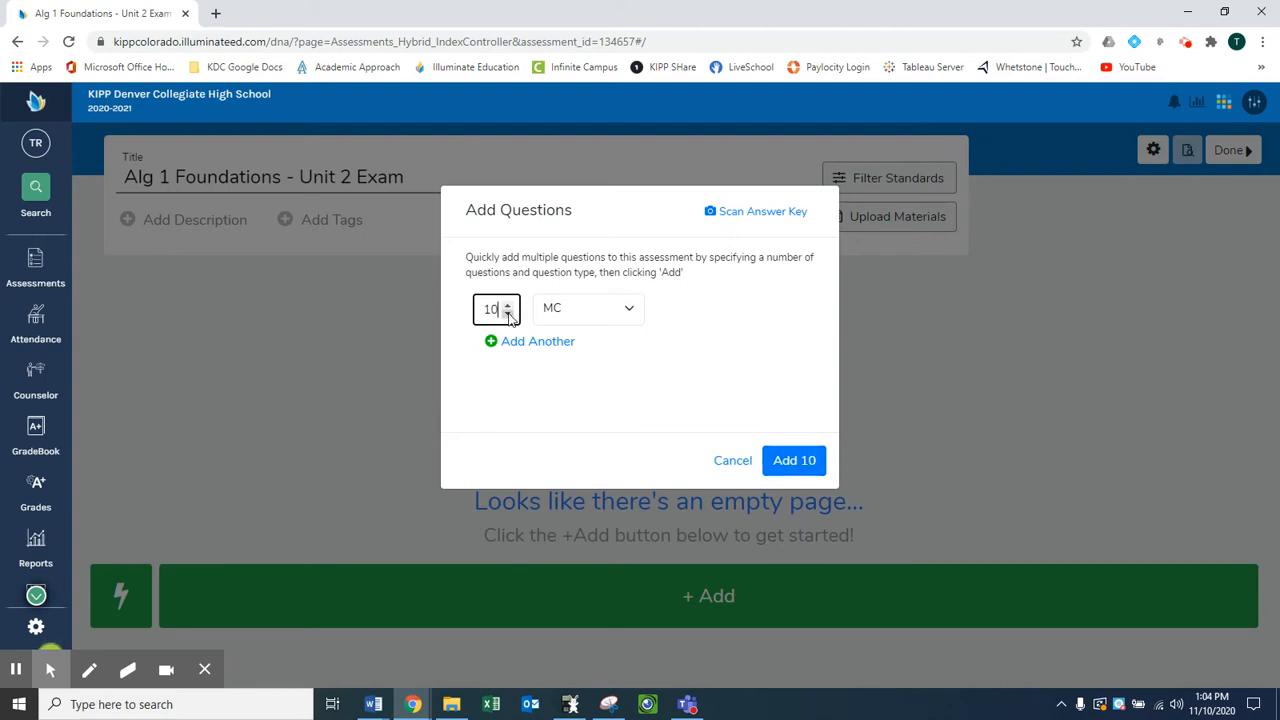
pyautogui.doubleClick(509, 315)
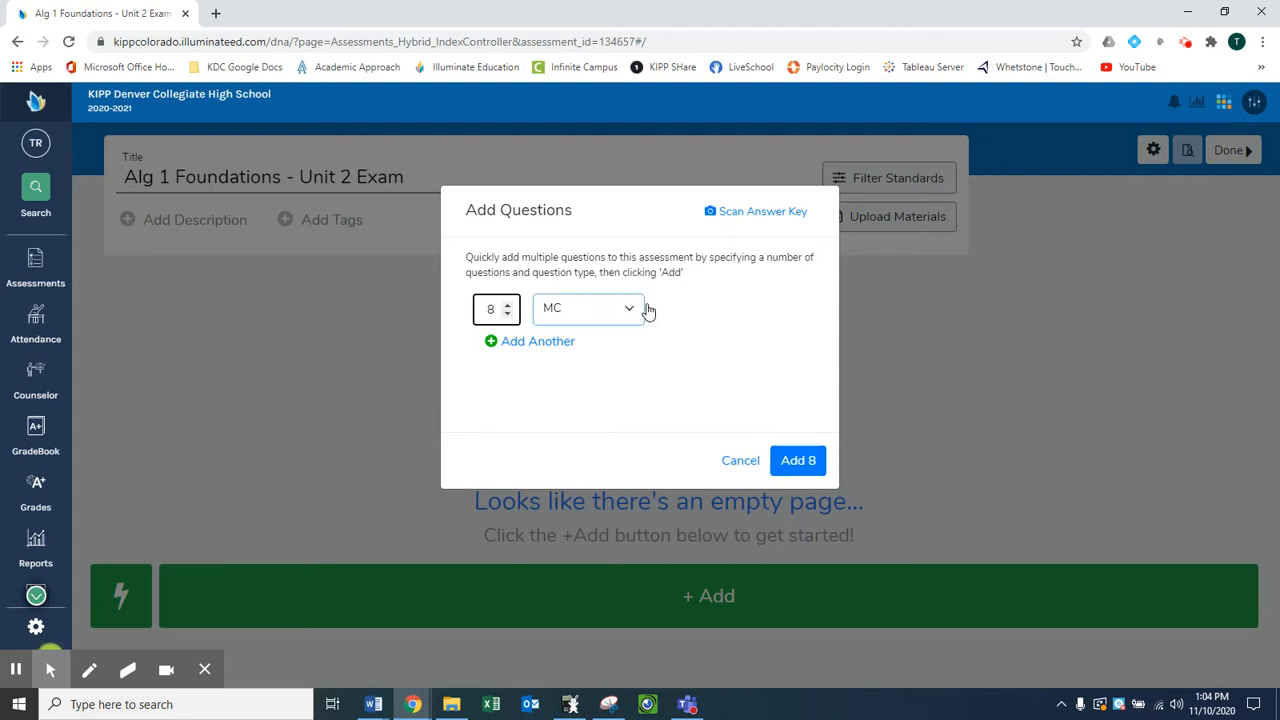
pyautogui.click(542, 344)
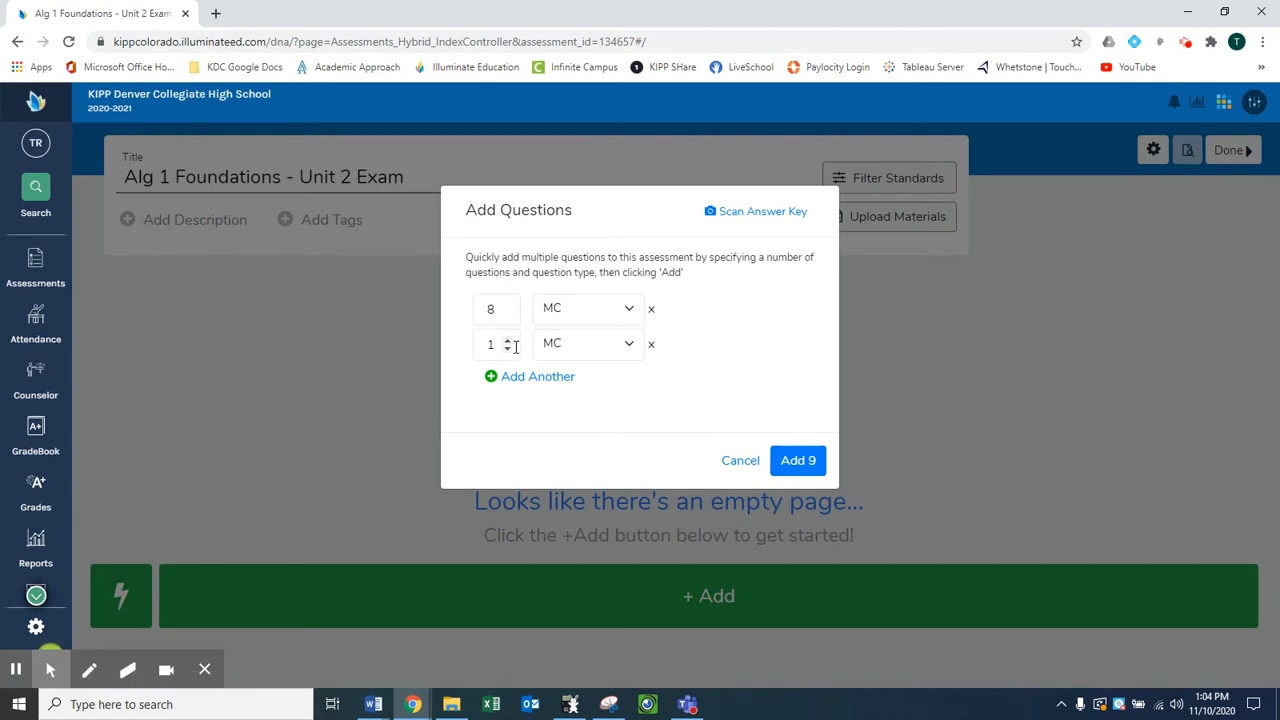
pyautogui.click(631, 345)
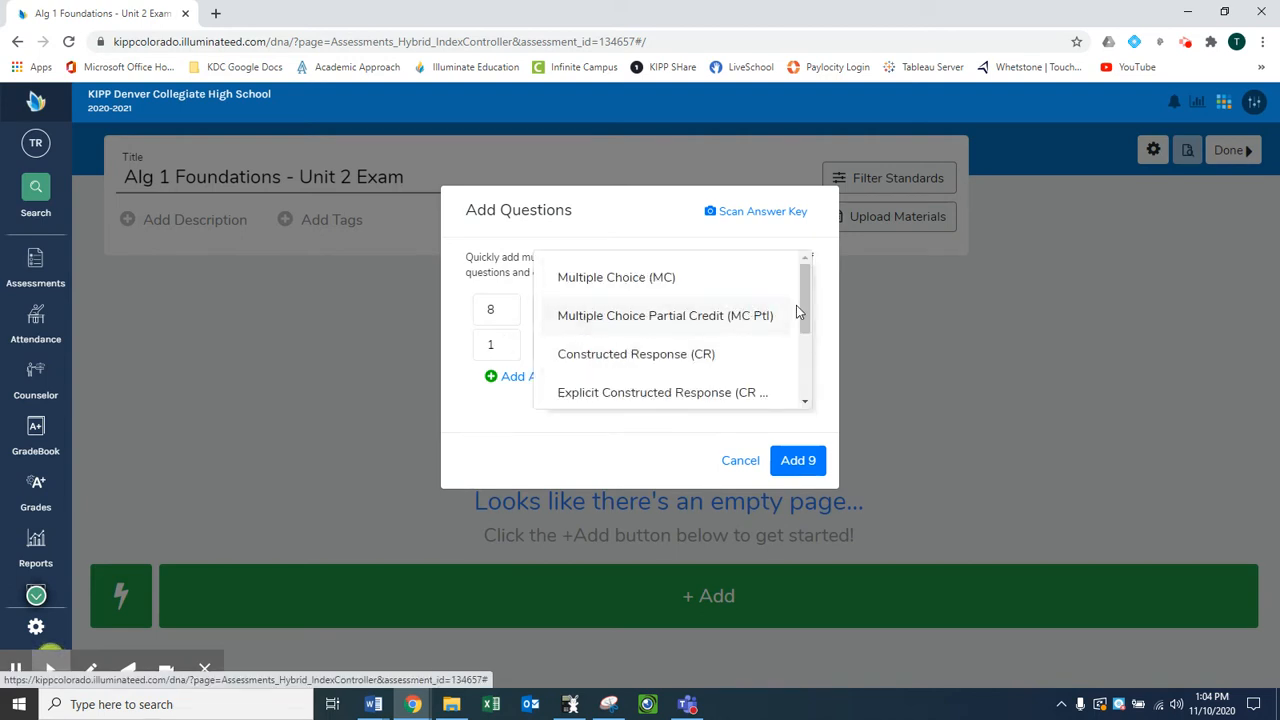
pyautogui.scroll(-1, 804, 311)
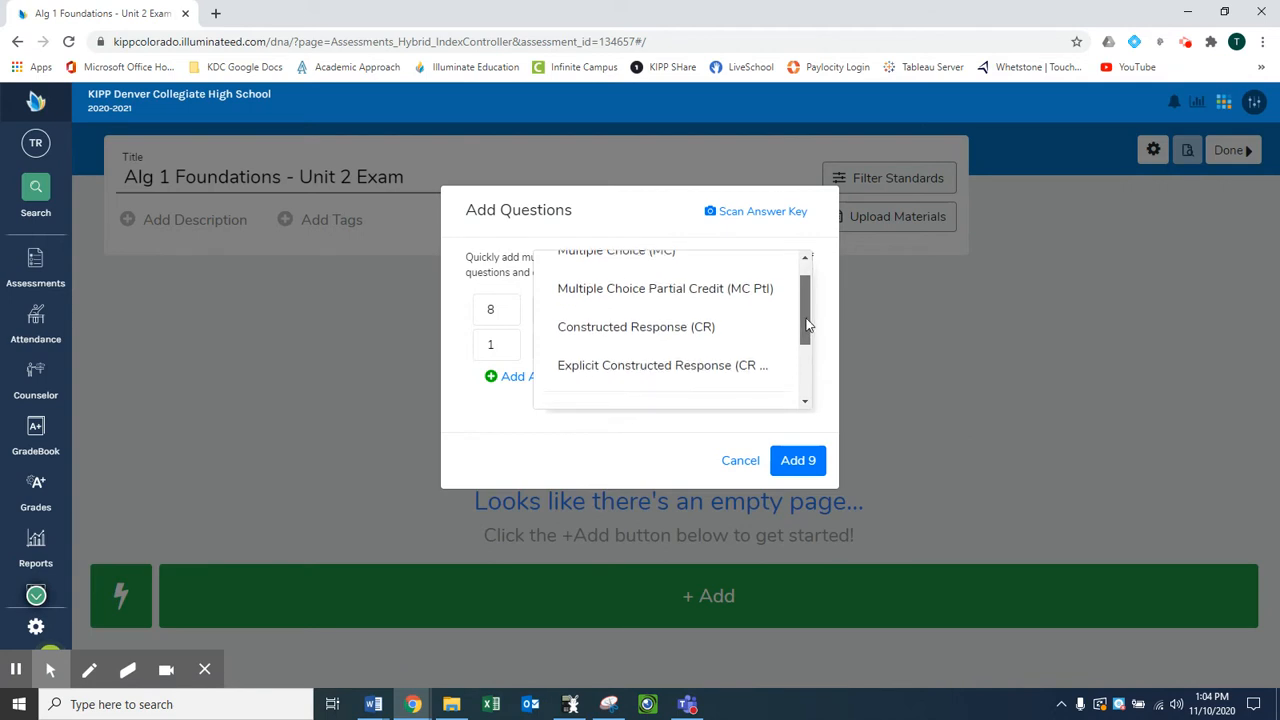
pyautogui.click(633, 330)
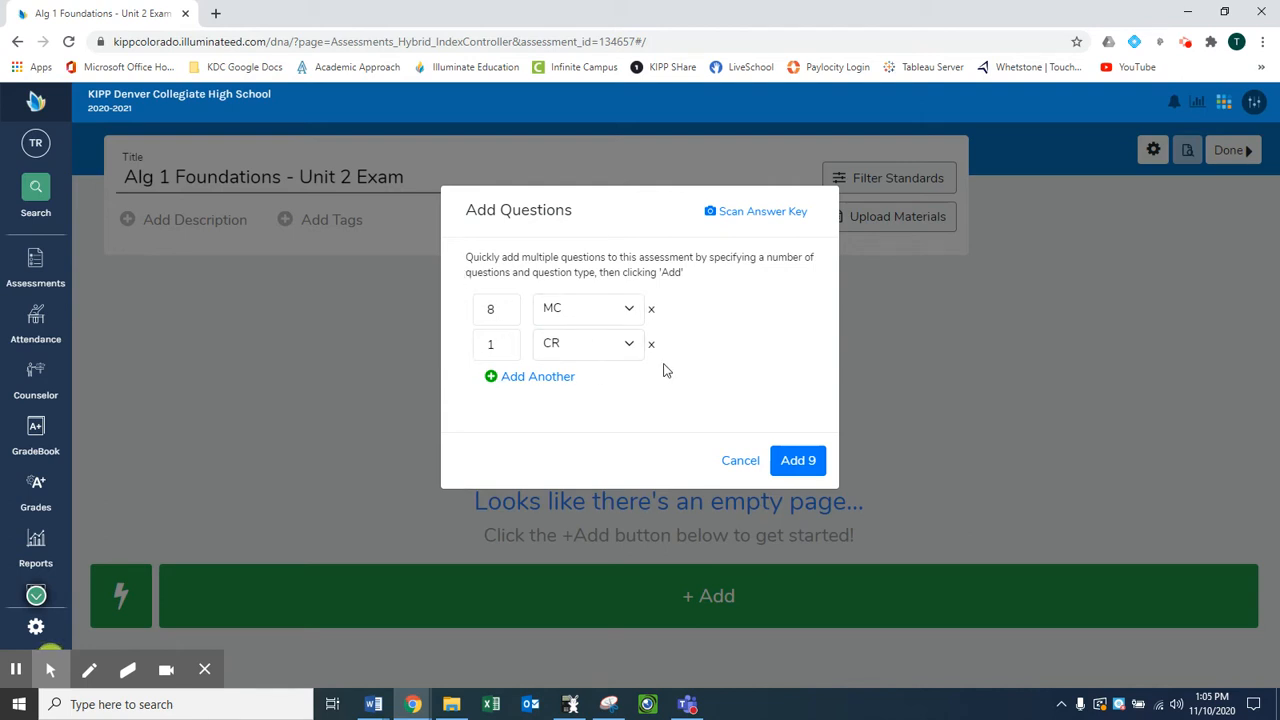
pyautogui.click(799, 460)
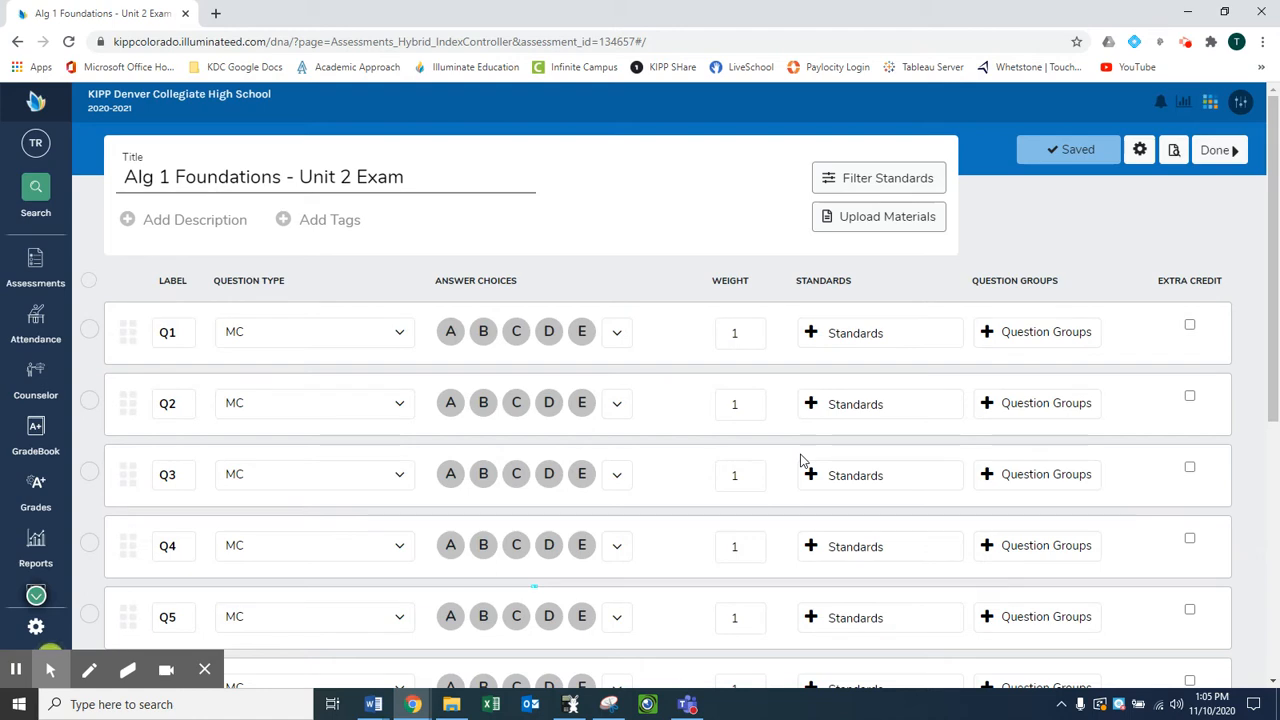
# Step: View the standards selection for question Q1 and close it without choosing a standard
pyautogui.click(818, 332)
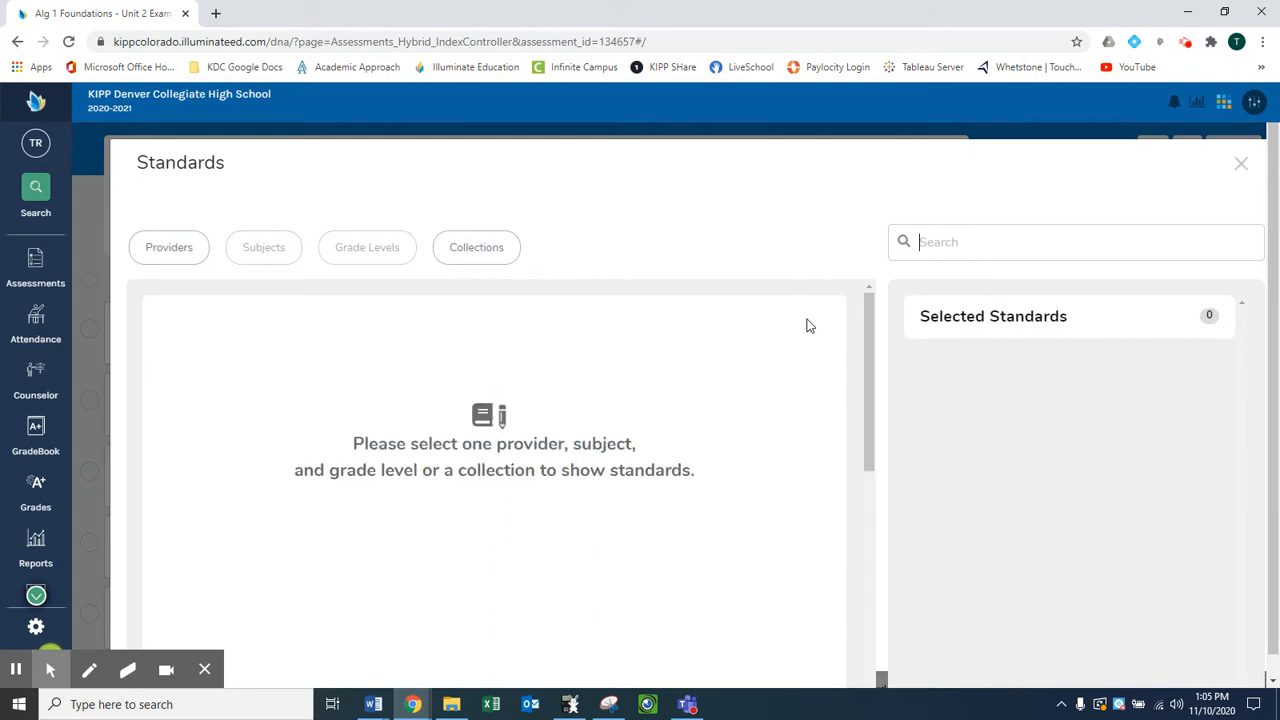
pyautogui.click(1242, 164)
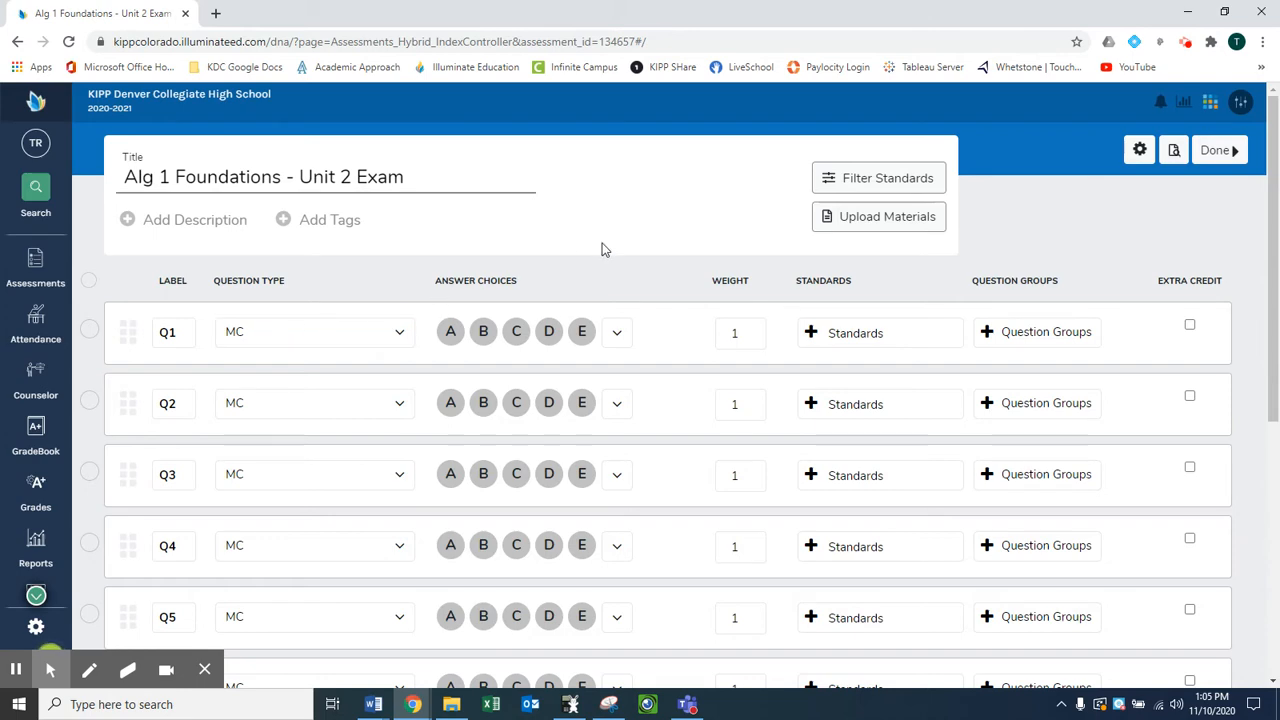
pyautogui.scroll(-2, 605, 250)
pyautogui.scroll(2, 605, 250)
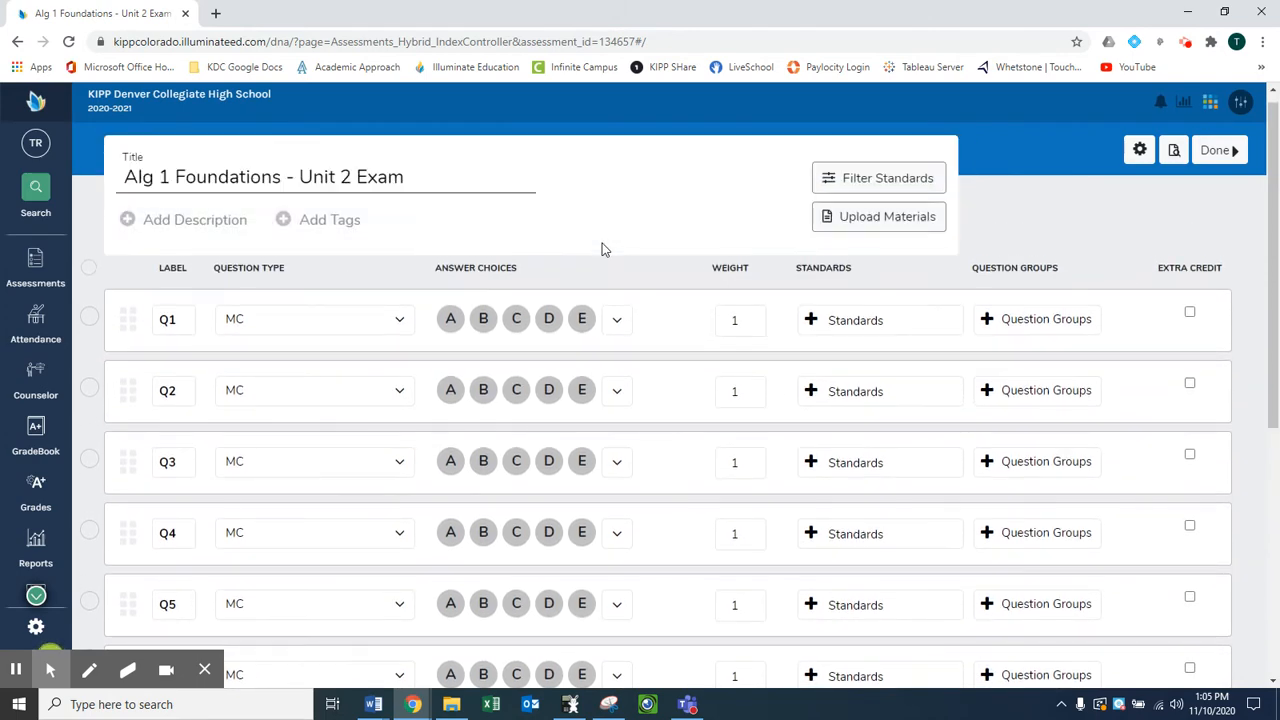
# Step: Set the answer key for Q1 to Q8 as B, D, A, C, B, A, D, C
pyautogui.click(484, 321)
pyautogui.click(549, 392)
pyautogui.click(451, 461)
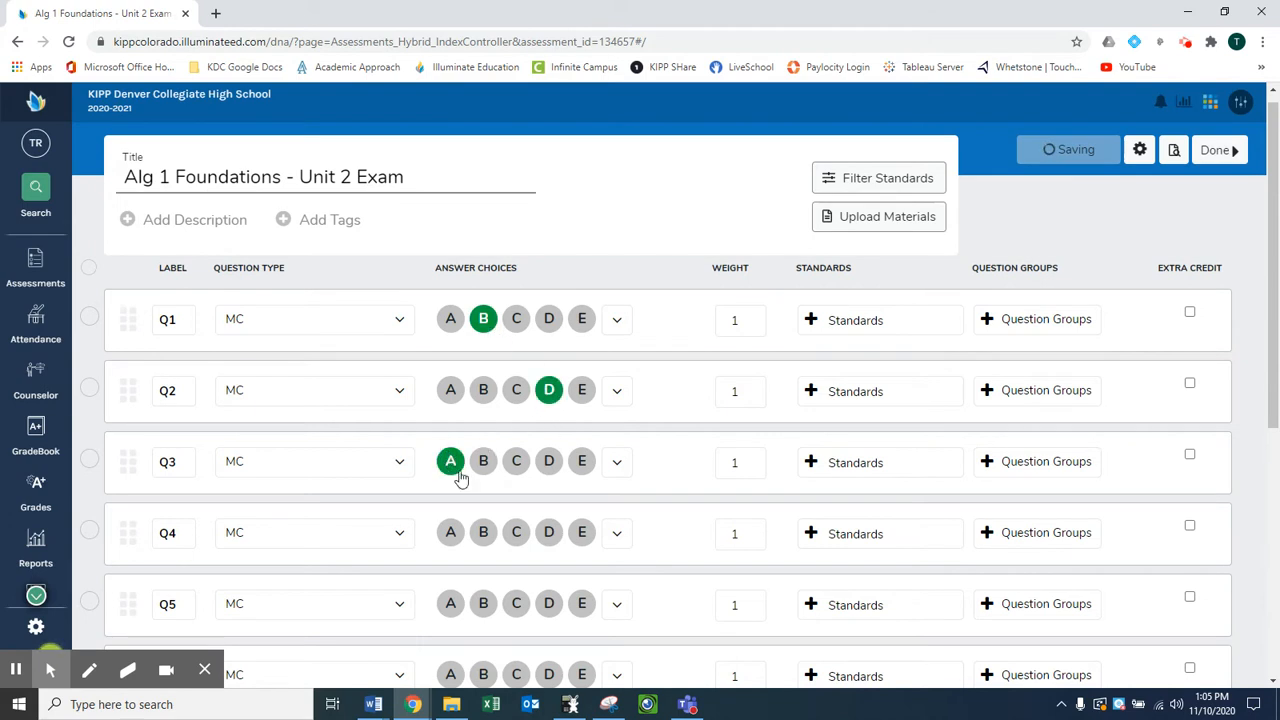
pyautogui.click(516, 532)
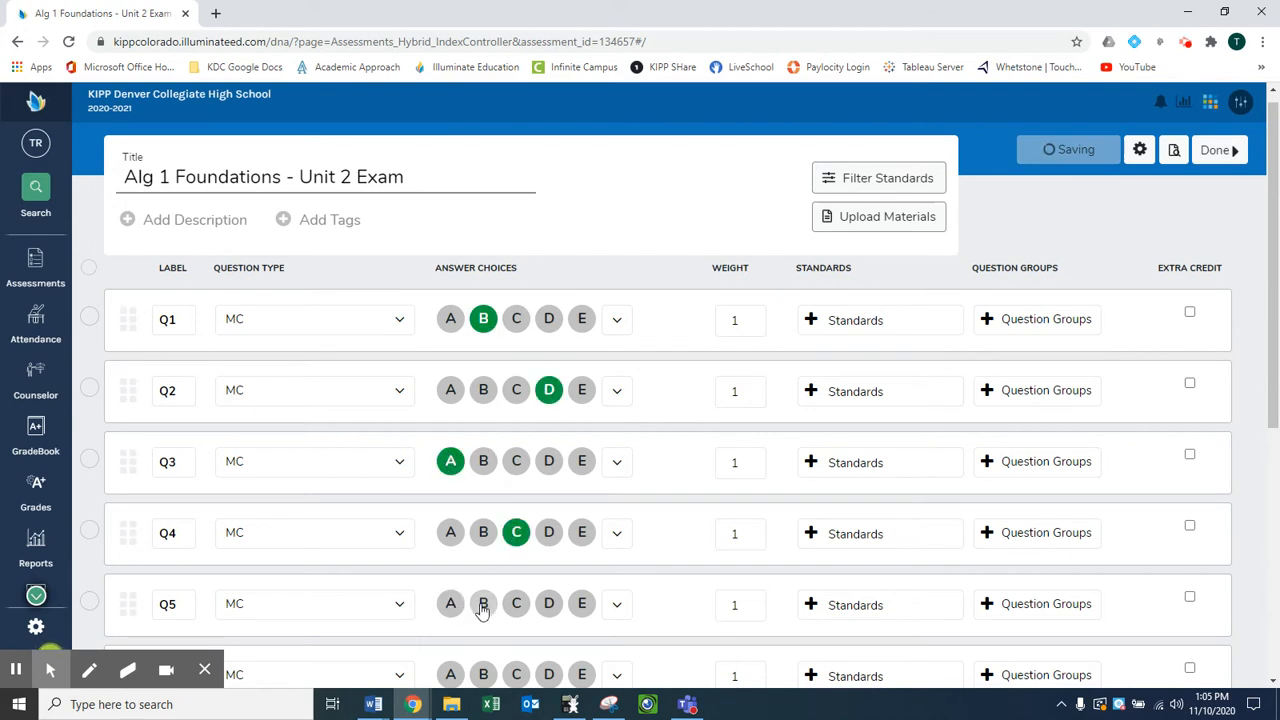
pyautogui.click(483, 603)
pyautogui.scroll(-3, 480, 605)
pyautogui.click(450, 421)
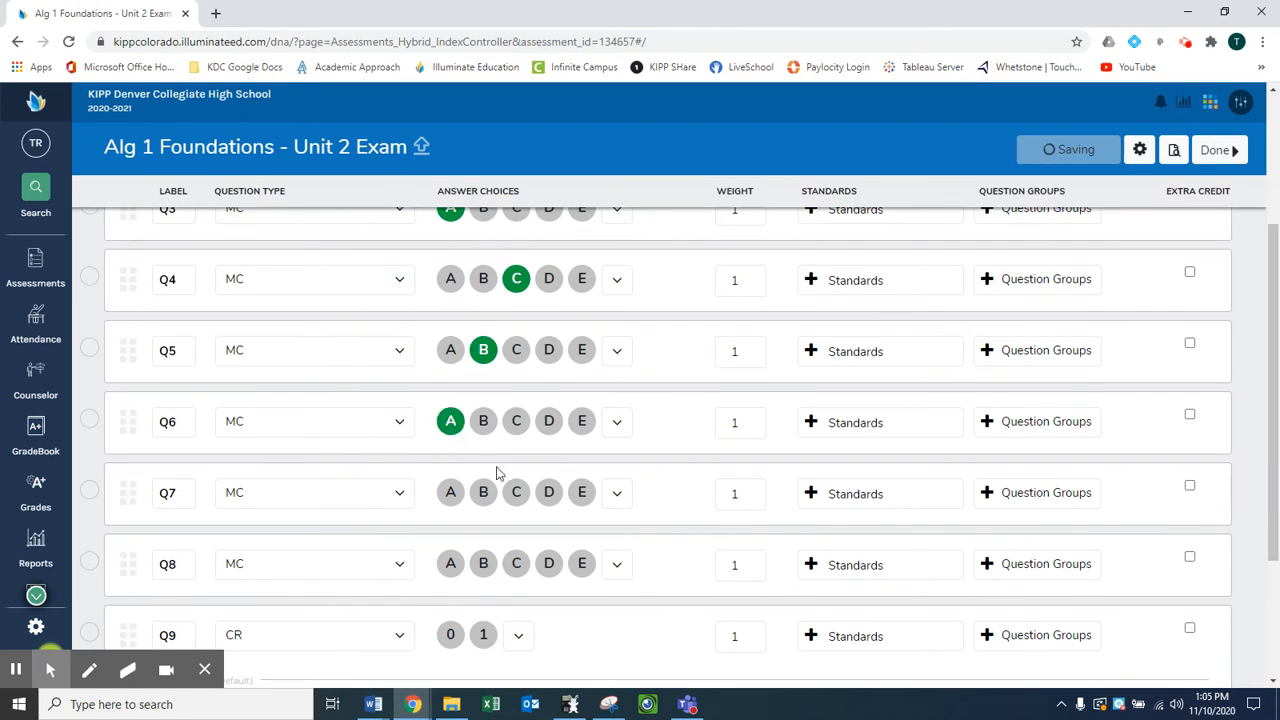
pyautogui.click(549, 492)
pyautogui.click(516, 564)
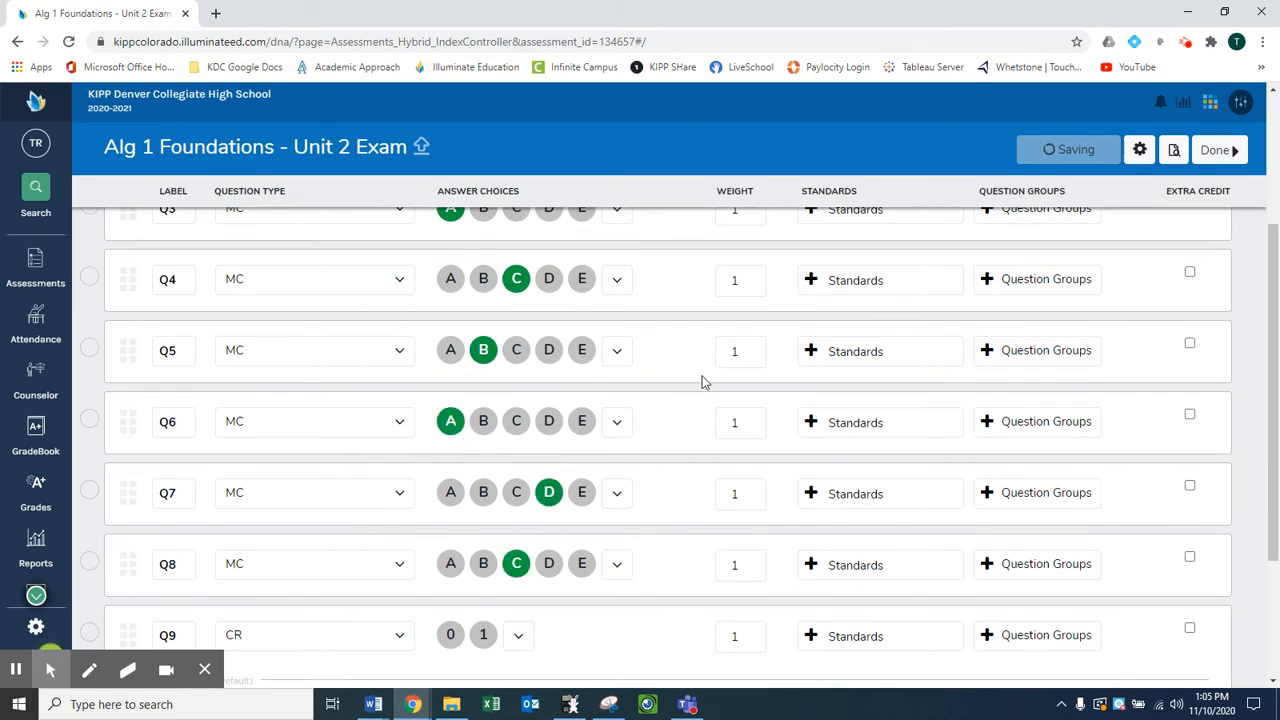
# Step: Change the answer choices of questions Q2 and Q4 to F,G,H,I,J
pyautogui.scroll(3, 697, 381)
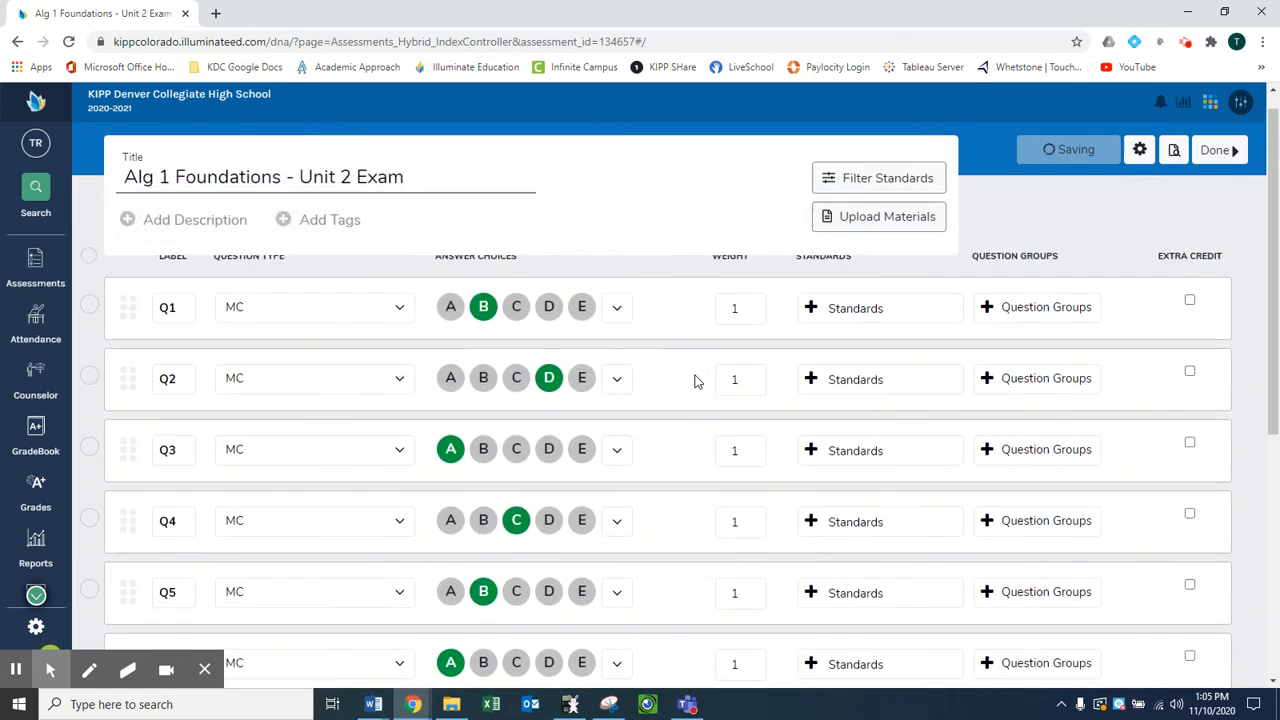
pyautogui.click(617, 310)
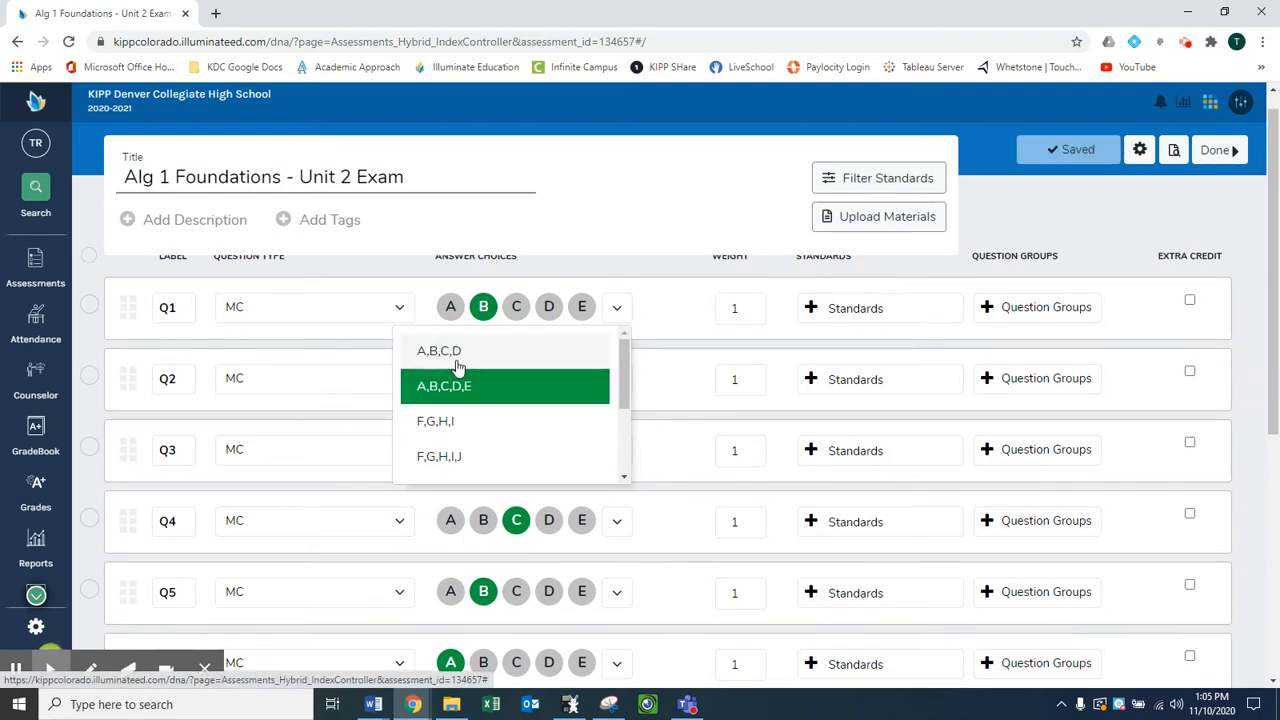
pyautogui.click(645, 350)
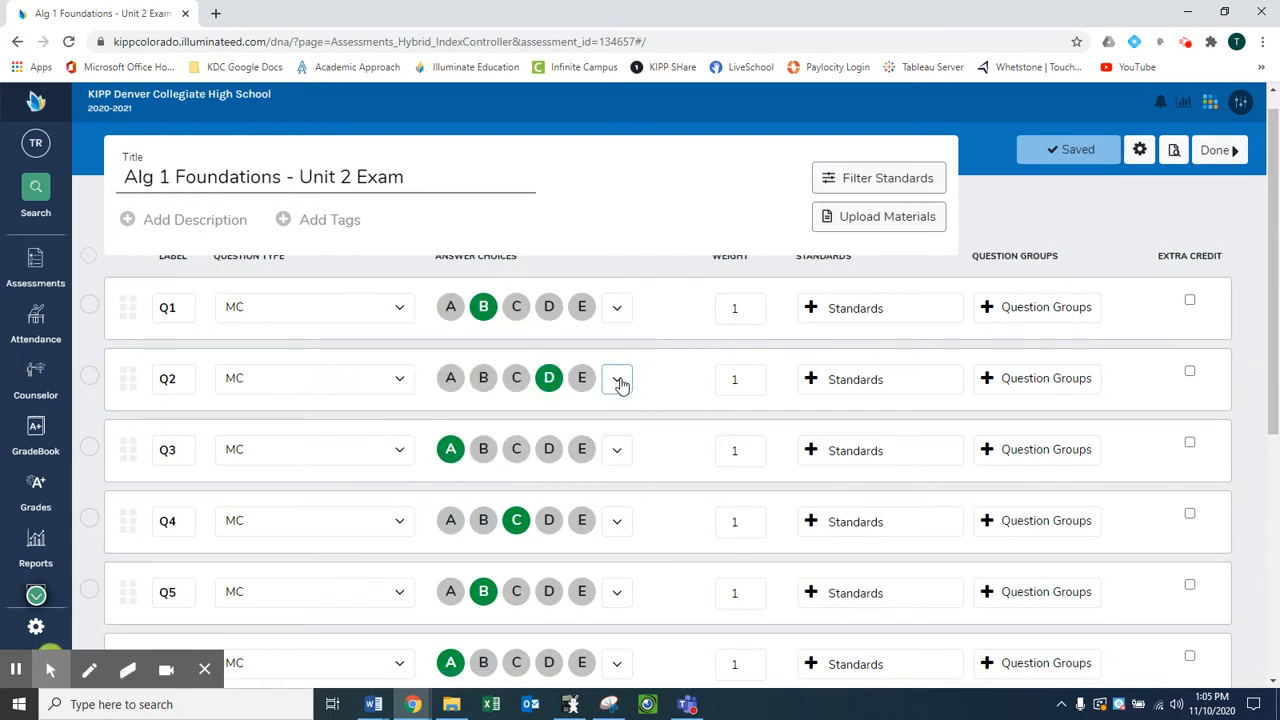
pyautogui.click(617, 379)
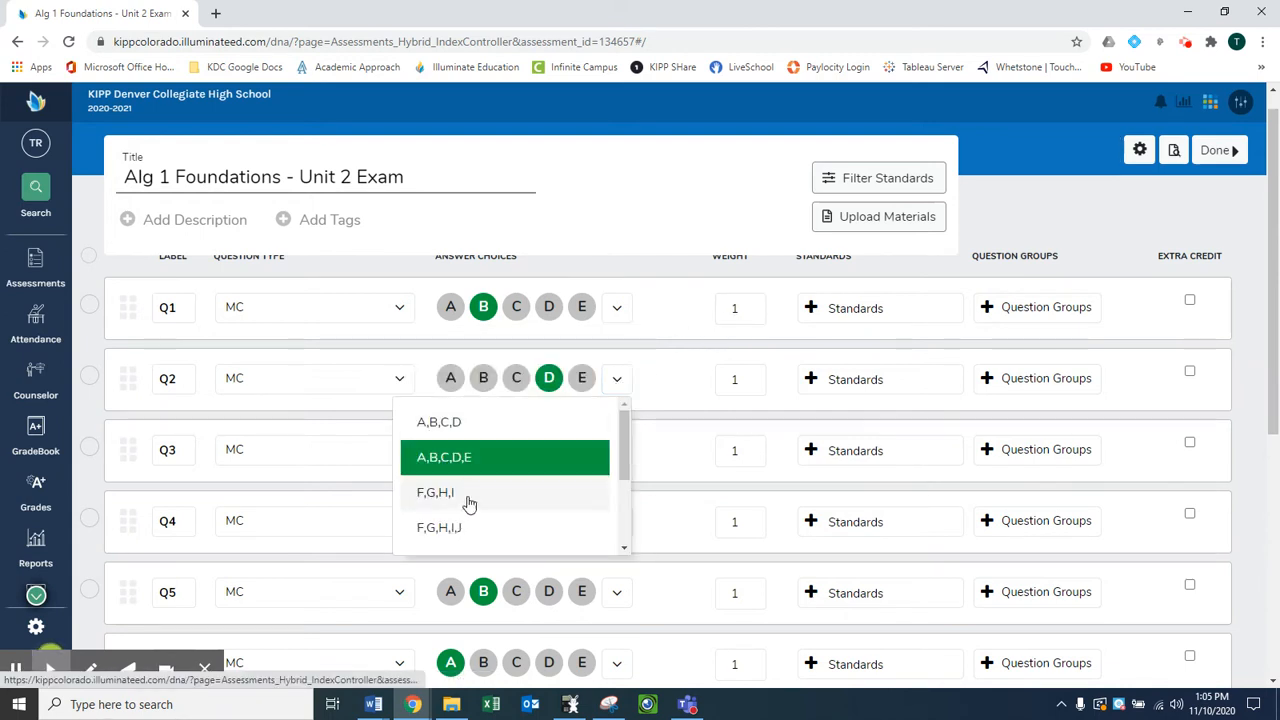
pyautogui.click(447, 536)
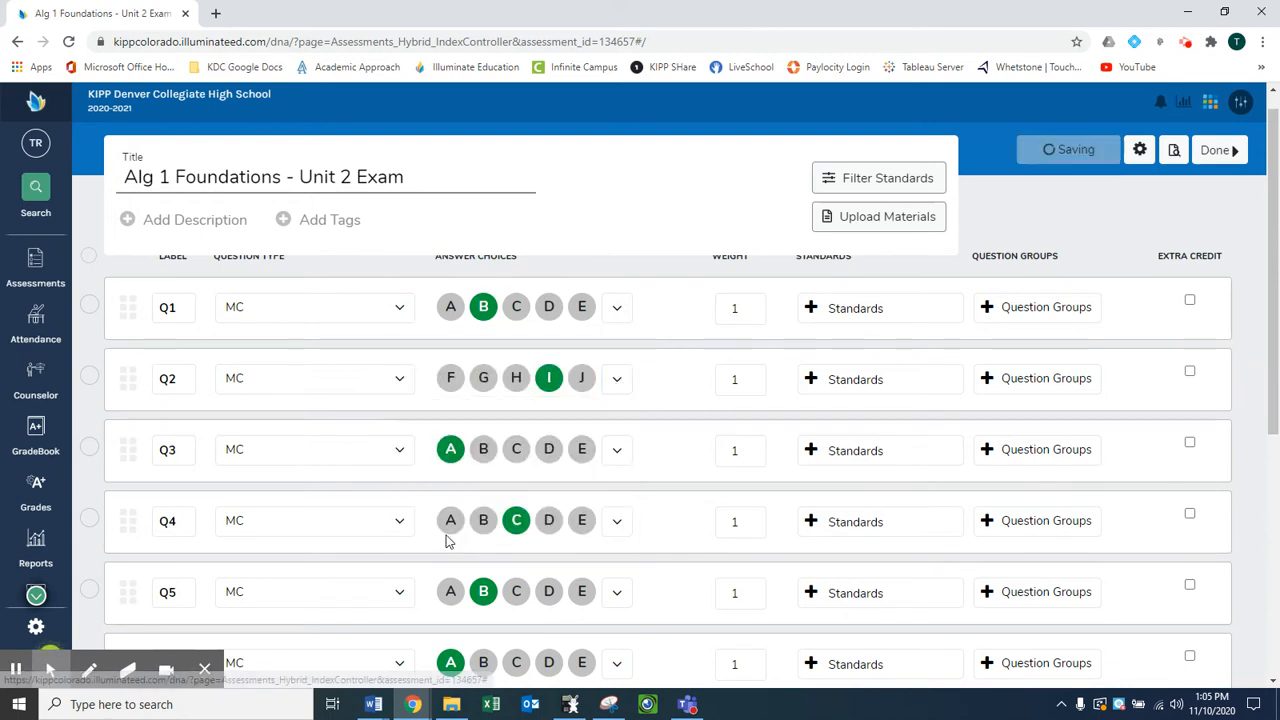
pyautogui.click(617, 521)
pyautogui.click(466, 666)
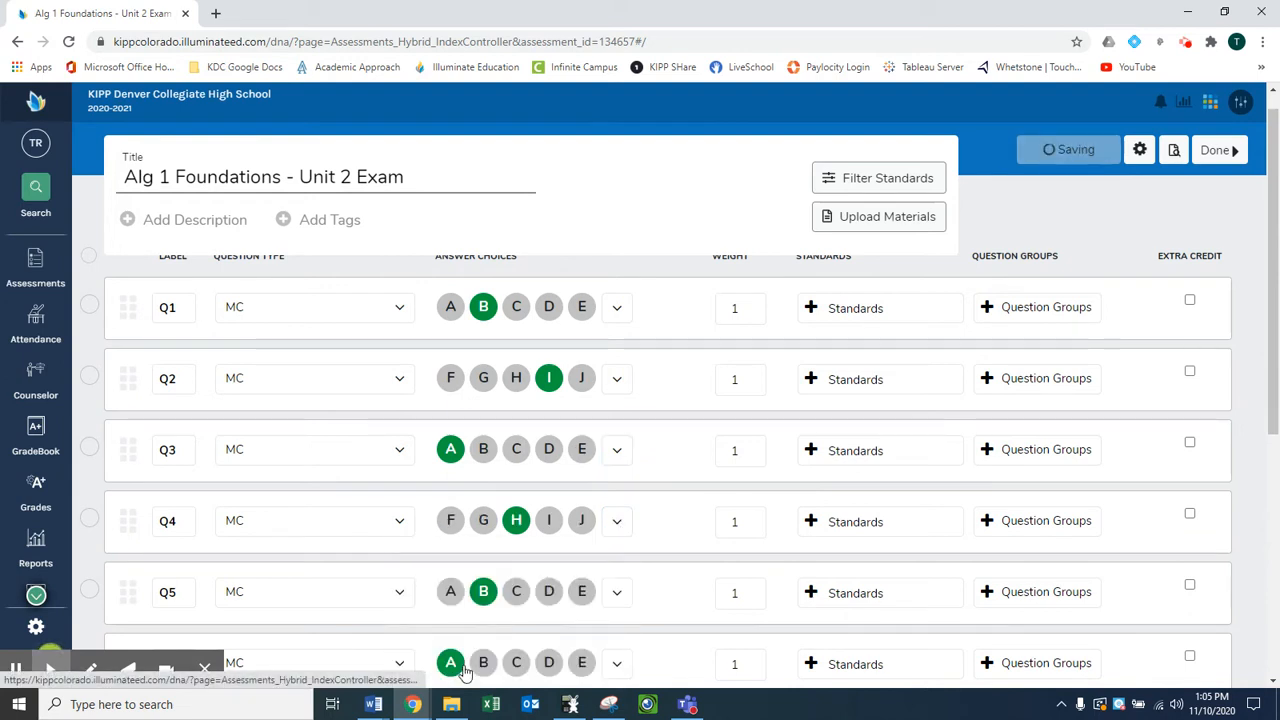
# Step: Restore the answer choices of questions Q4 and Q2 to A,B,C,D,E
pyautogui.click(617, 525)
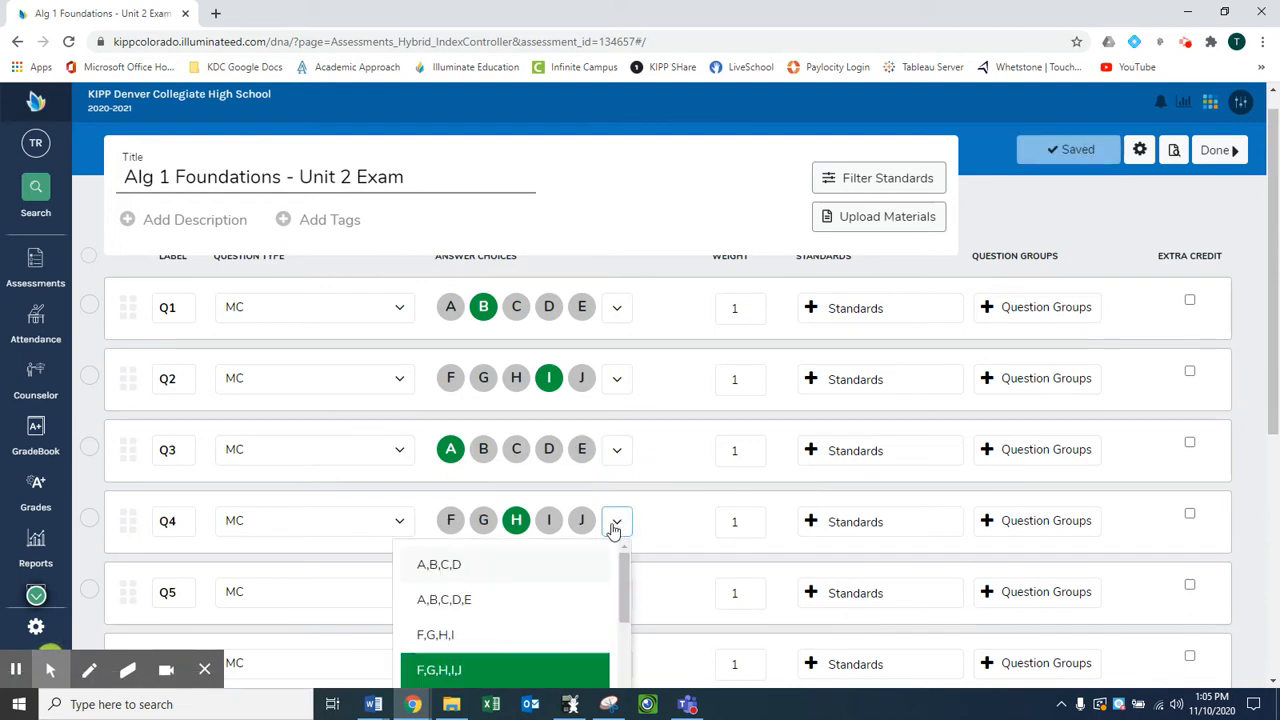
pyautogui.click(463, 601)
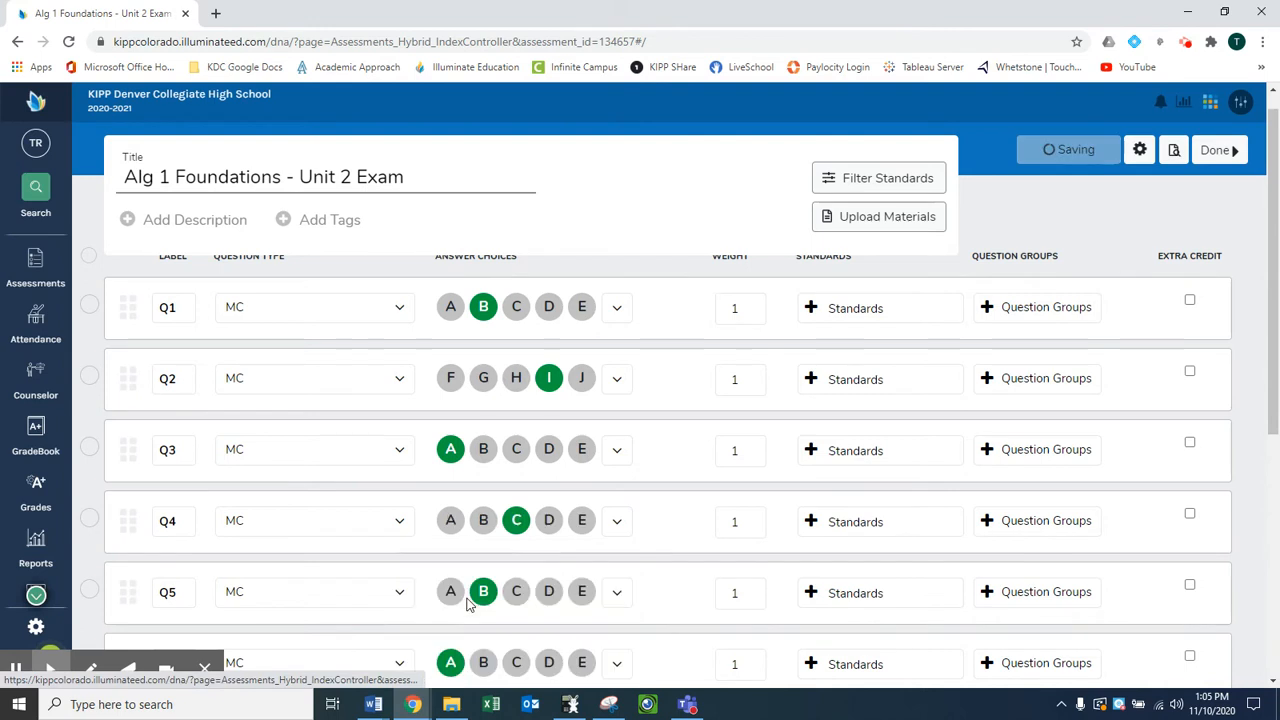
pyautogui.click(616, 380)
pyautogui.click(478, 456)
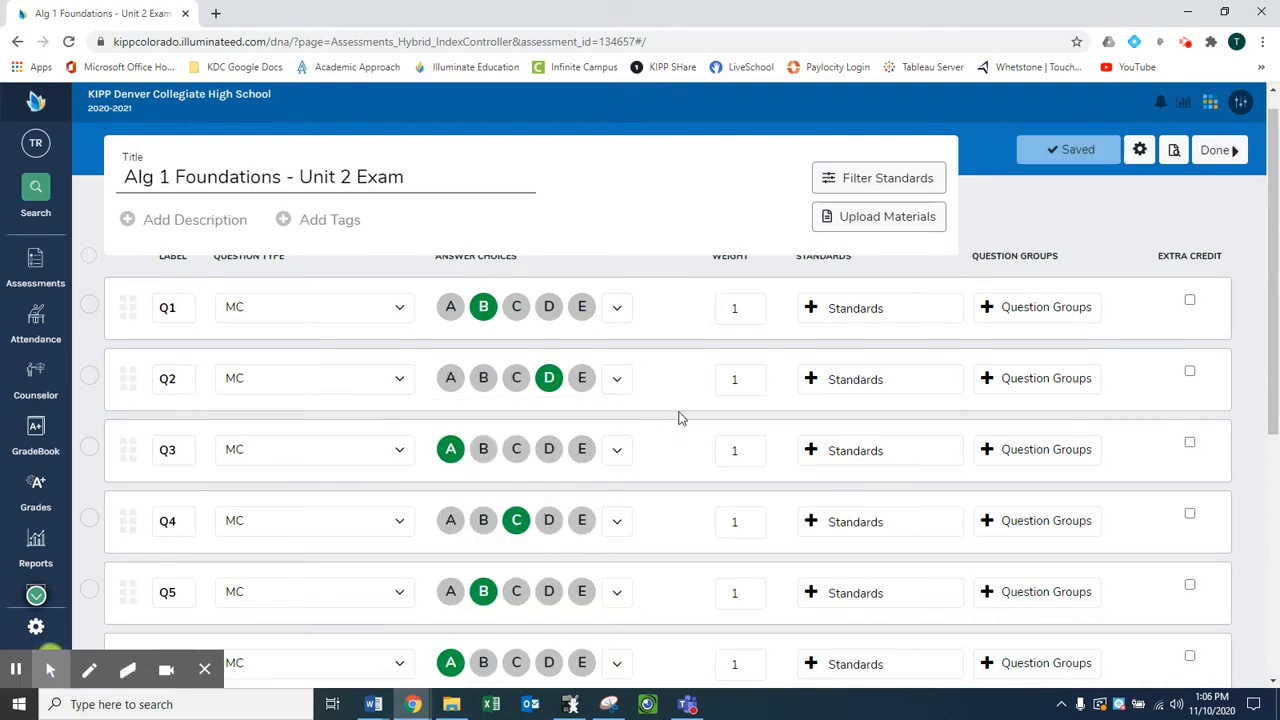
# Step: Set the score choices of constructed response question Q9 to 0,1,2,3
pyautogui.scroll(-4, 680, 415)
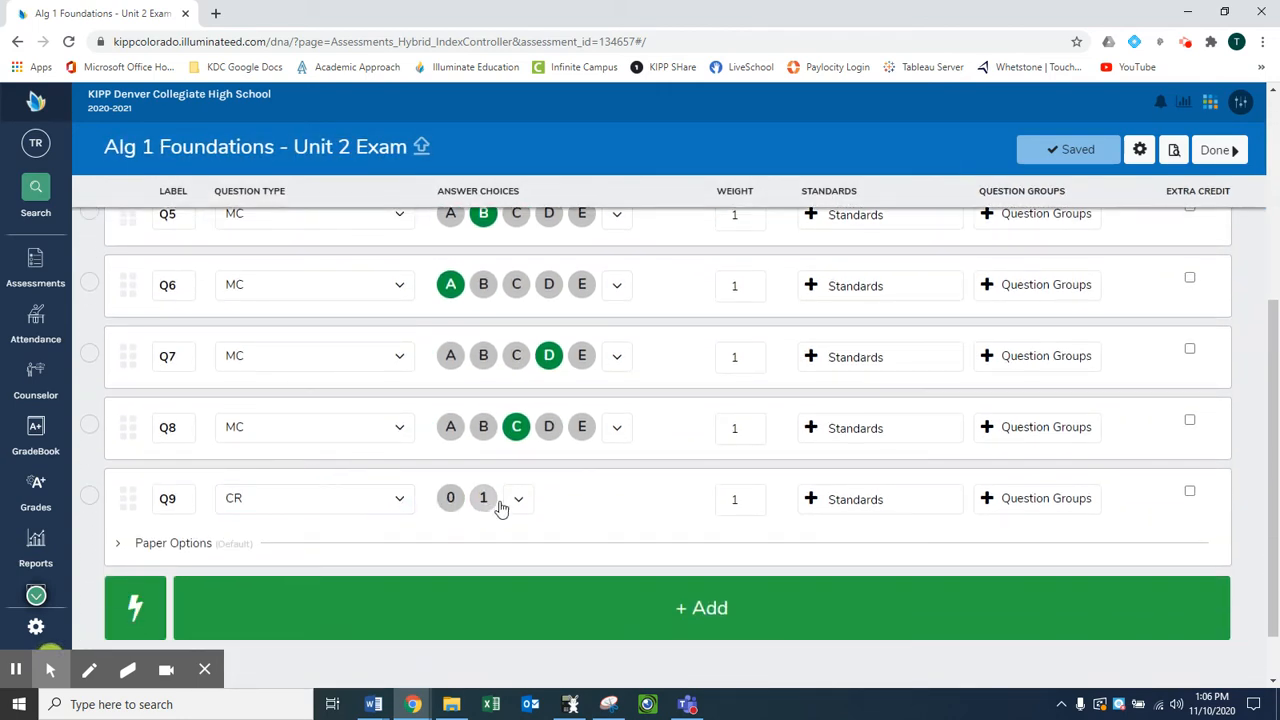
pyautogui.click(517, 503)
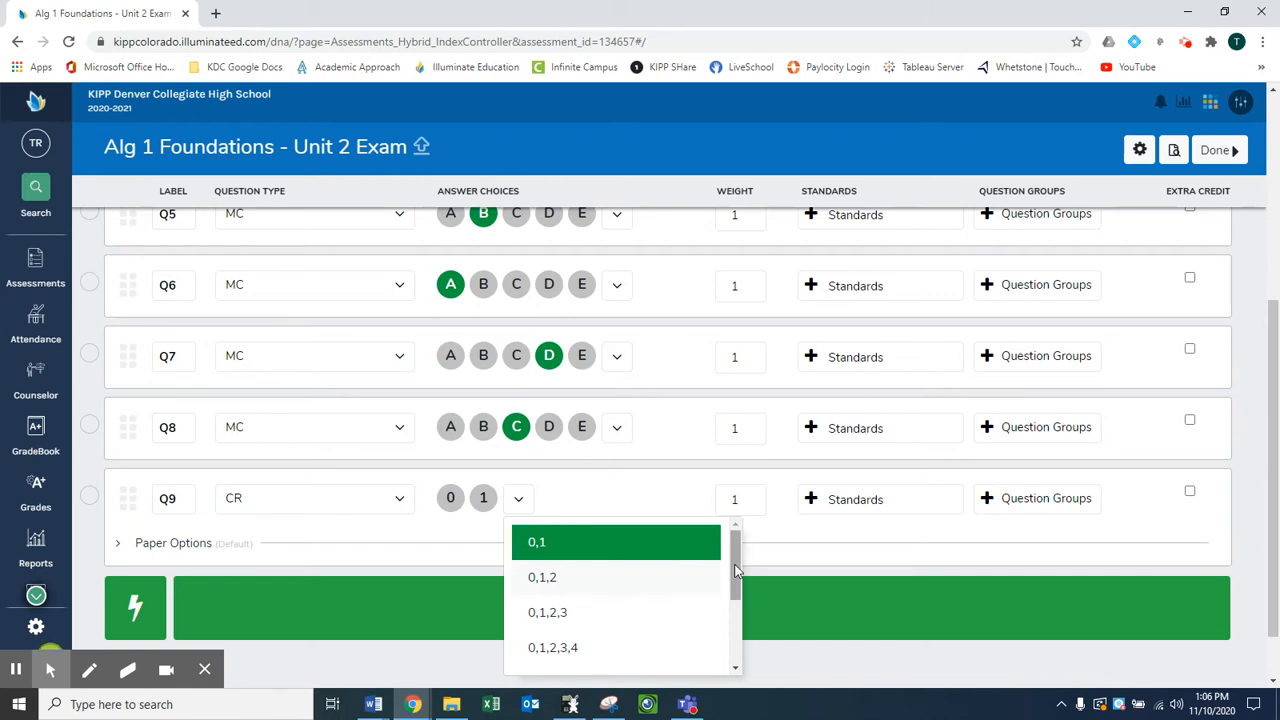
pyautogui.moveTo(735, 585); pyautogui.dragTo(741, 586)
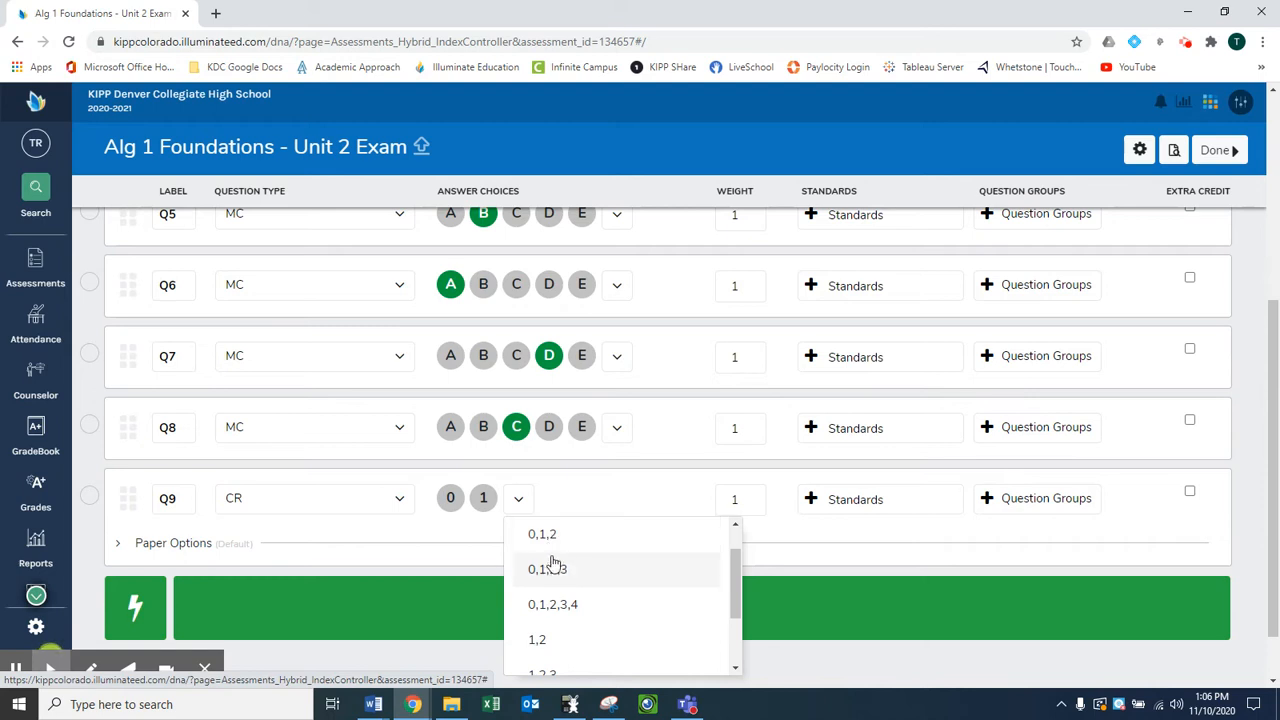
pyautogui.click(557, 569)
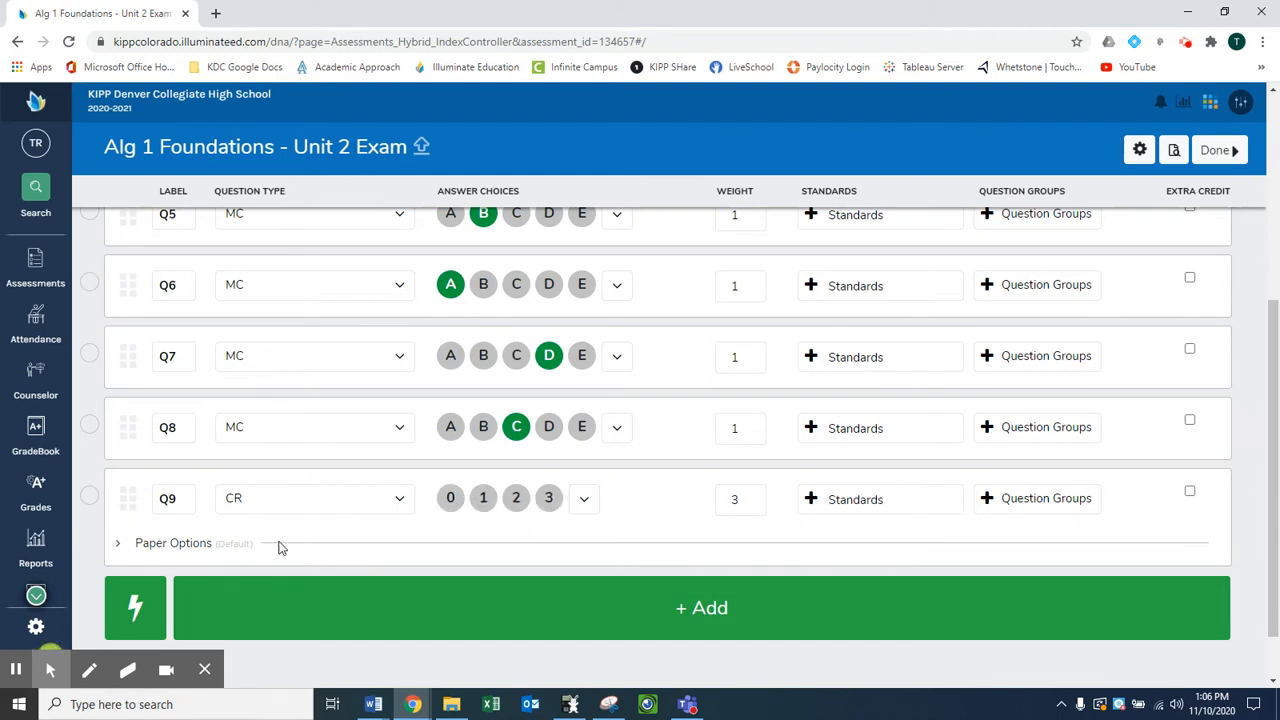
# Step: Relabel the constructed response question Q9 as 9A and add another question below it
pyautogui.moveTo(186, 499); pyautogui.dragTo(167, 500)
pyautogui.write('9')
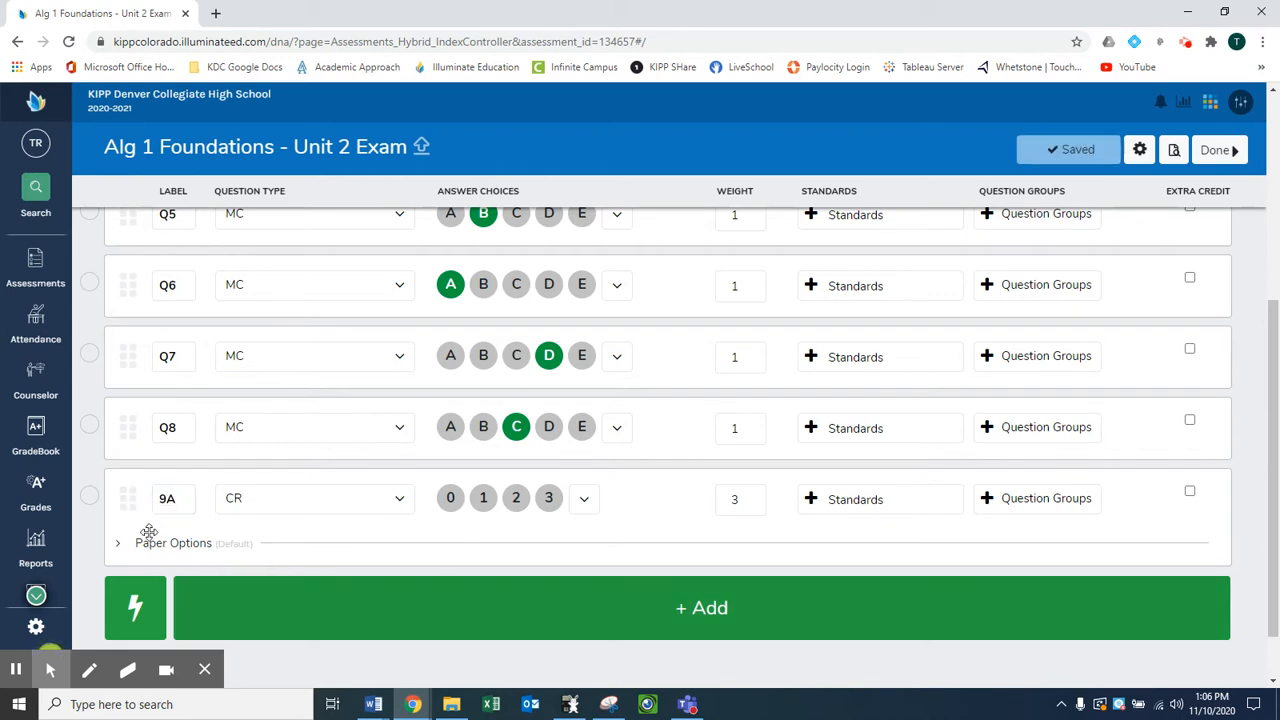
pyautogui.click(700, 617)
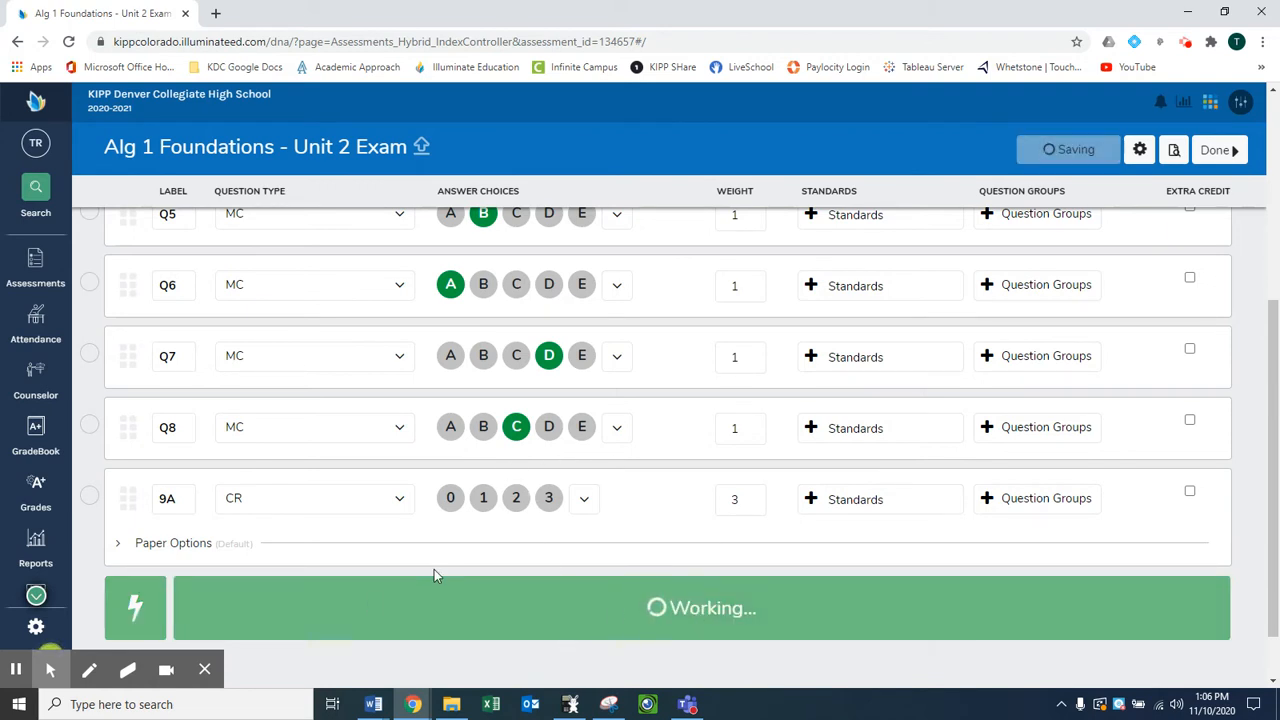
pyautogui.click(398, 606)
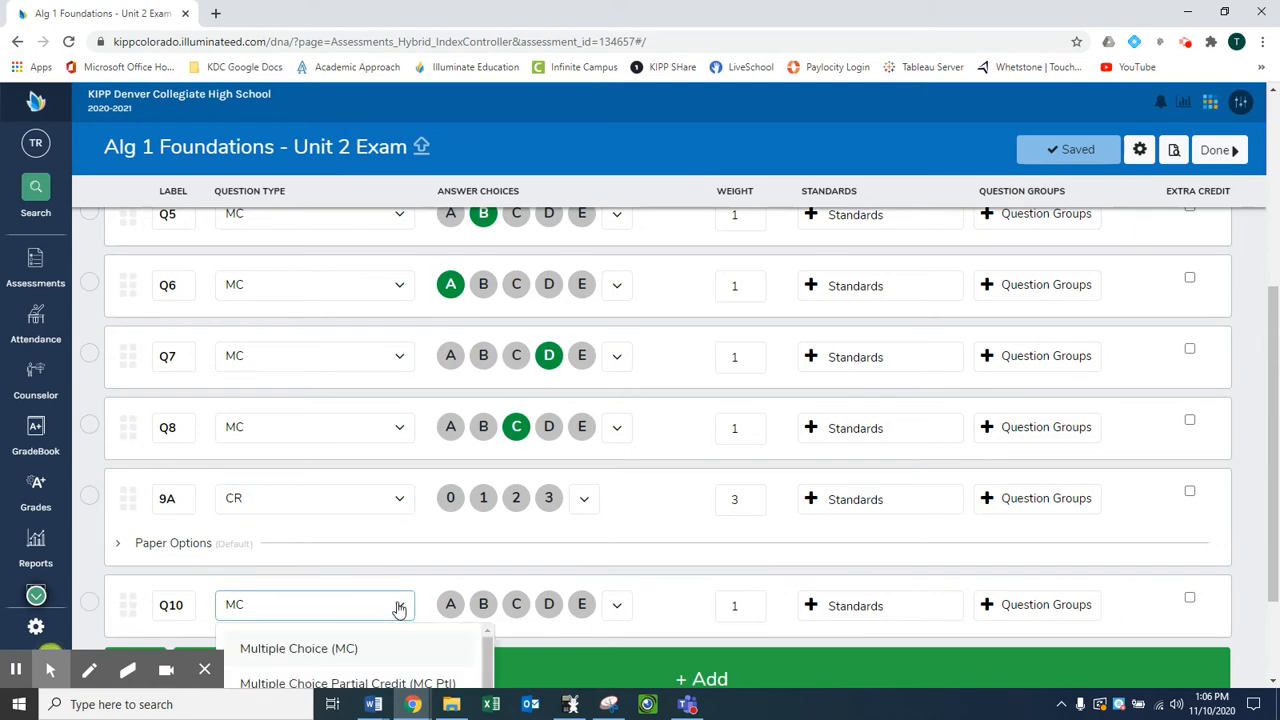
pyautogui.scroll(-1, 369, 646)
pyautogui.scroll(1, 371, 648)
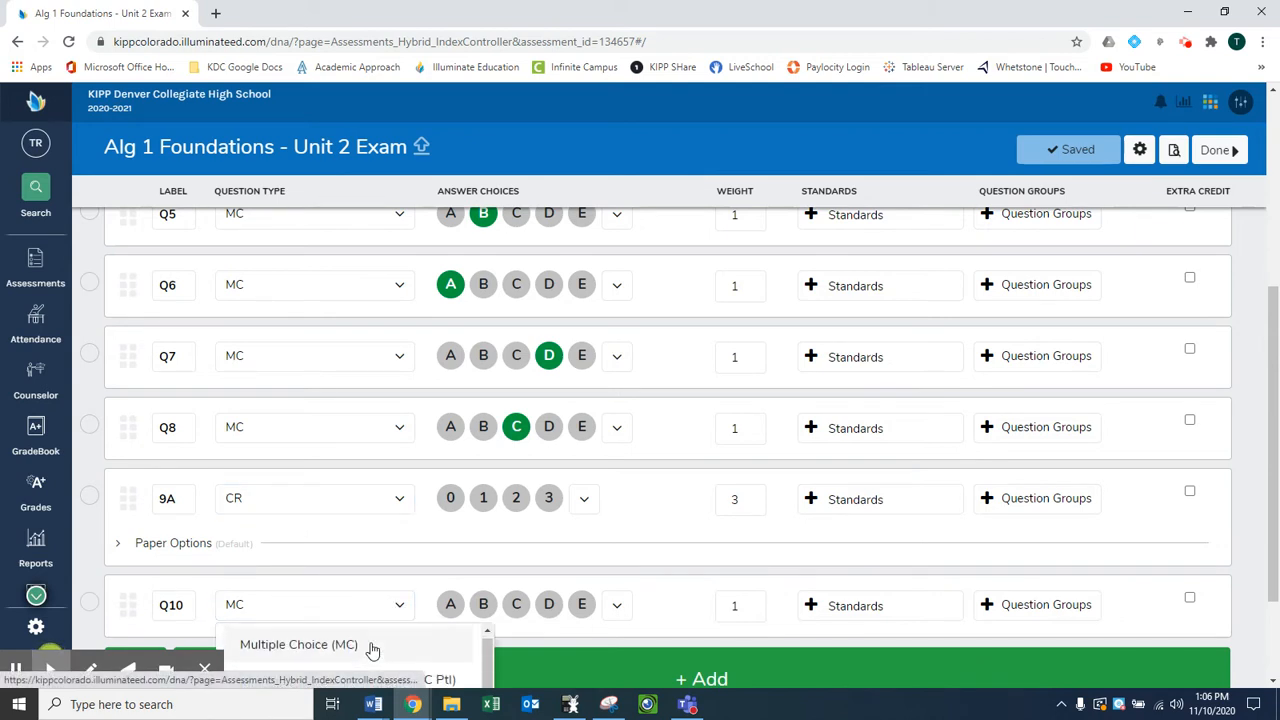
pyautogui.click(684, 568)
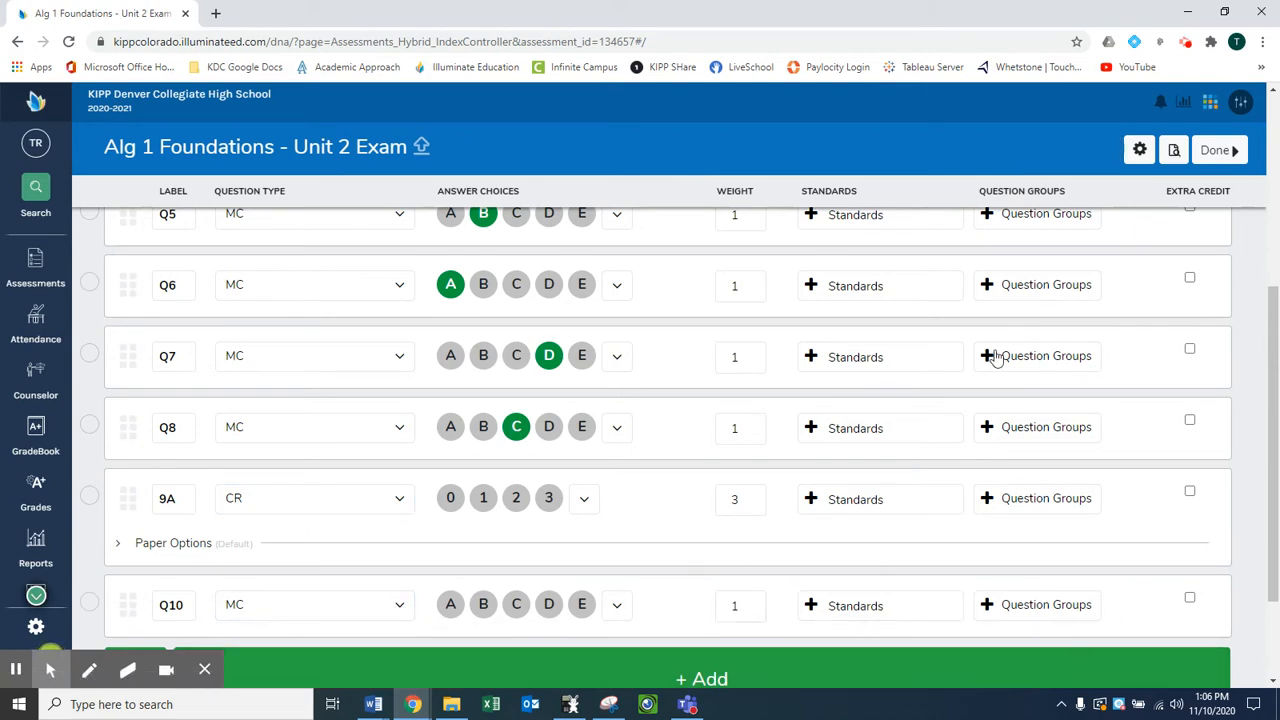
# Step: Check the assessment's general and answer key settings without changing them, and finish editing the answer key
pyautogui.scroll(-2, 1266, 407)
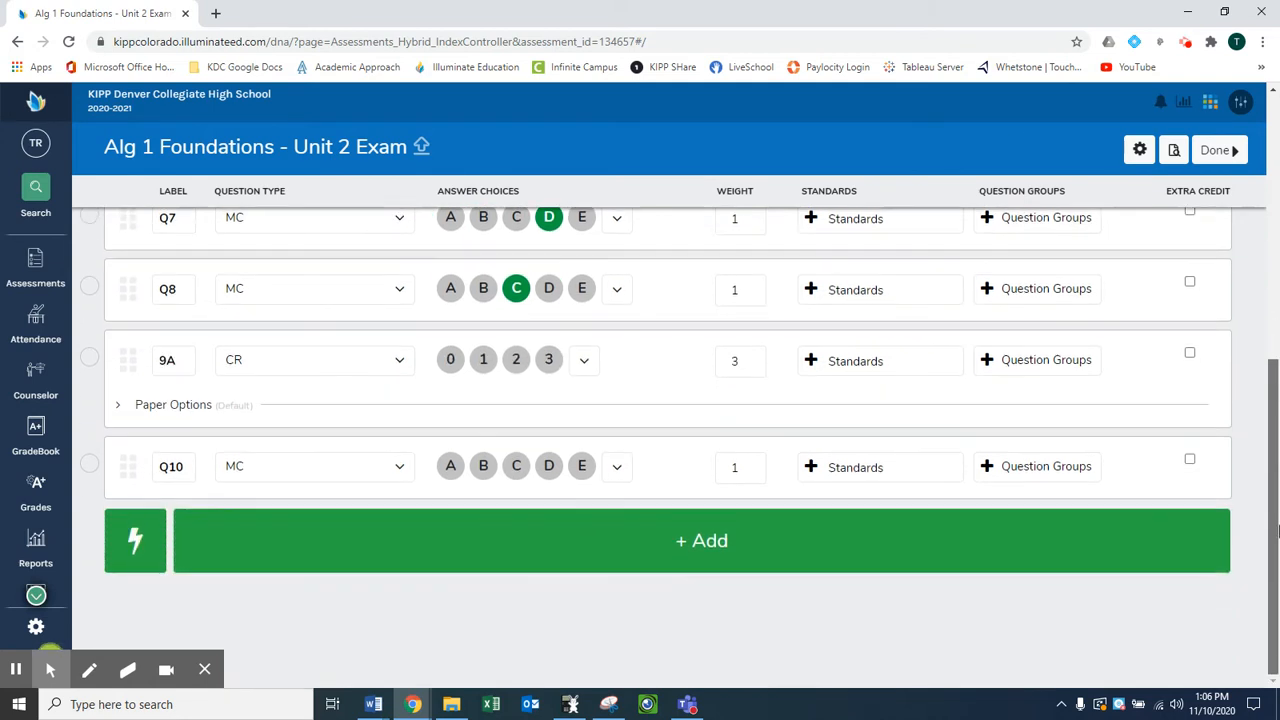
pyautogui.scroll(5, 1266, 407)
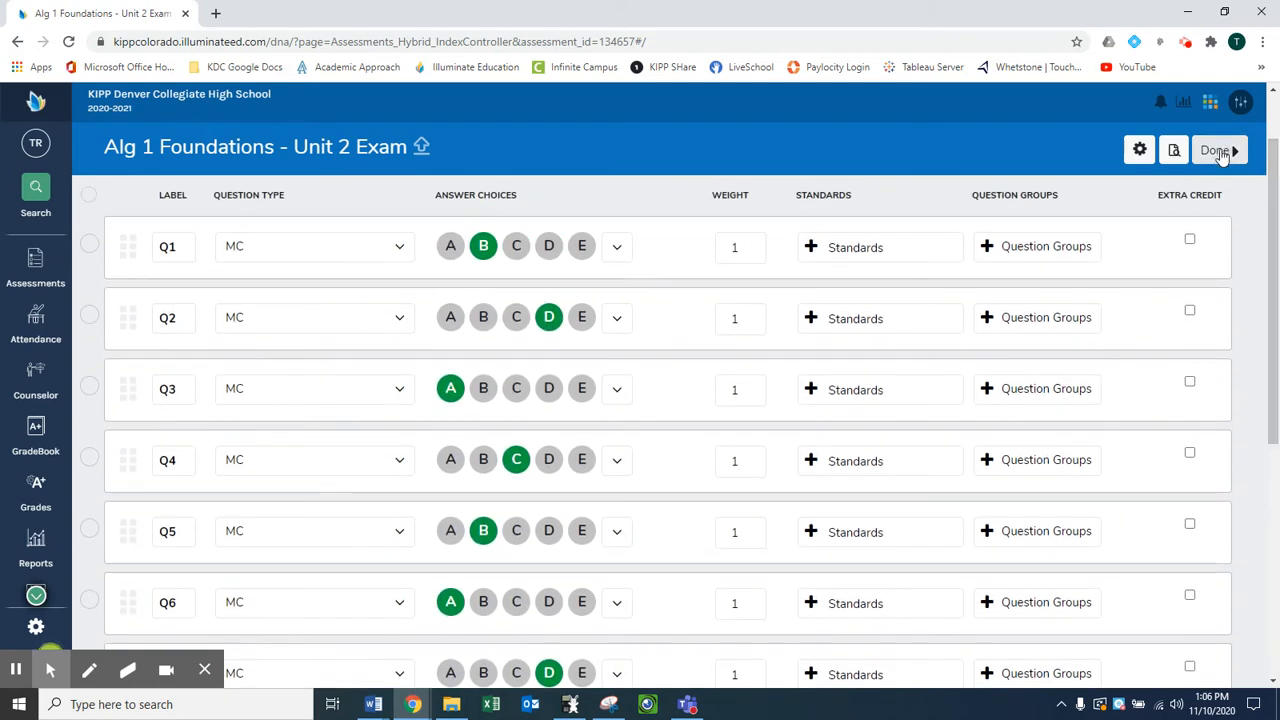
pyautogui.click(1146, 150)
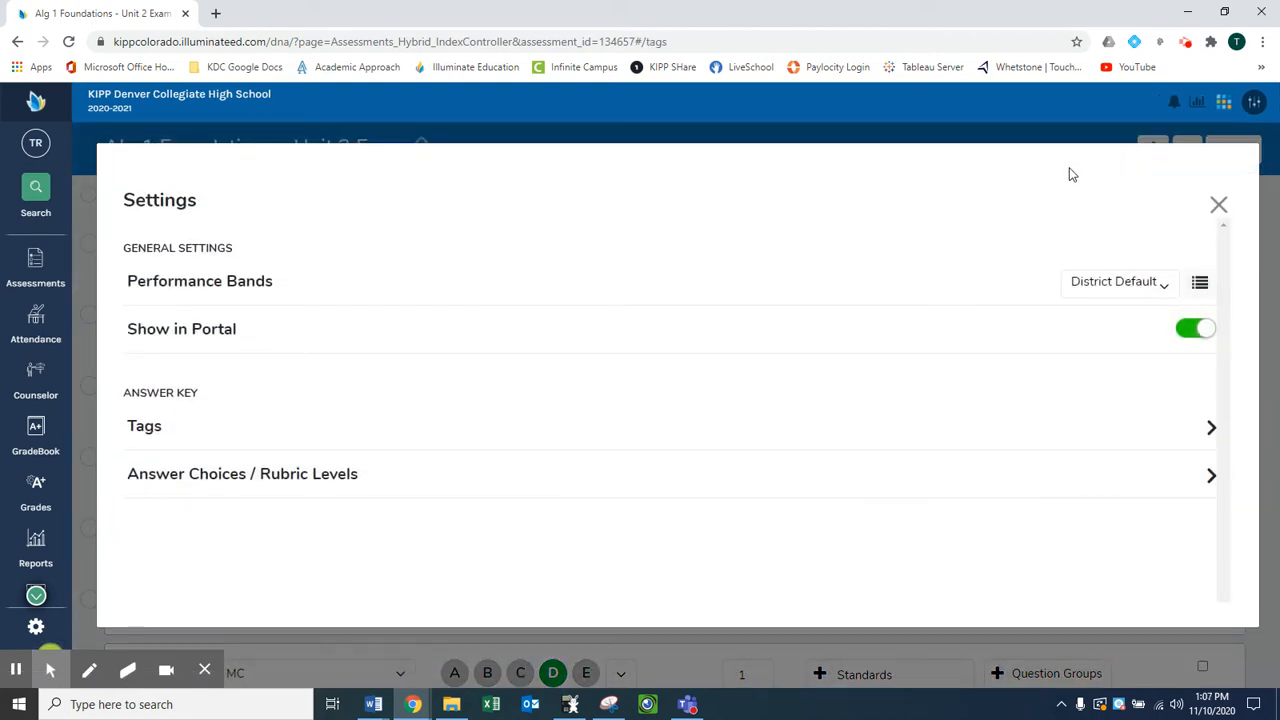
pyautogui.click(1217, 204)
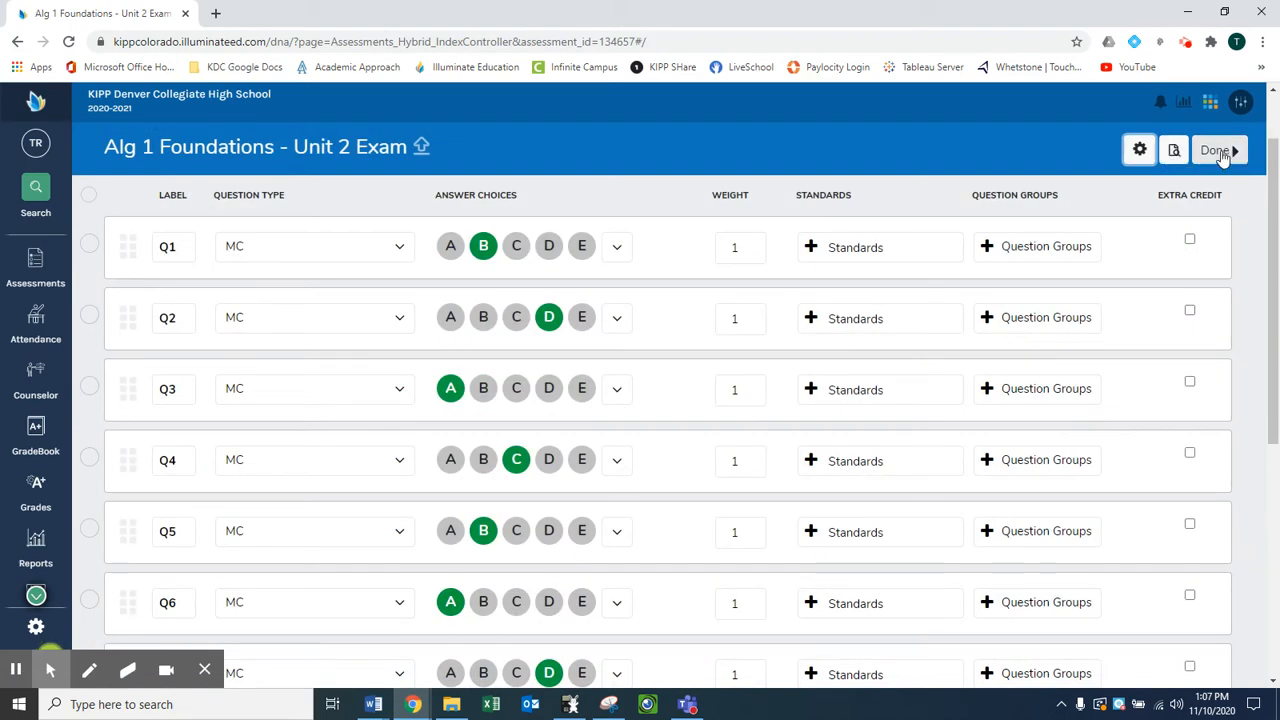
pyautogui.click(1222, 152)
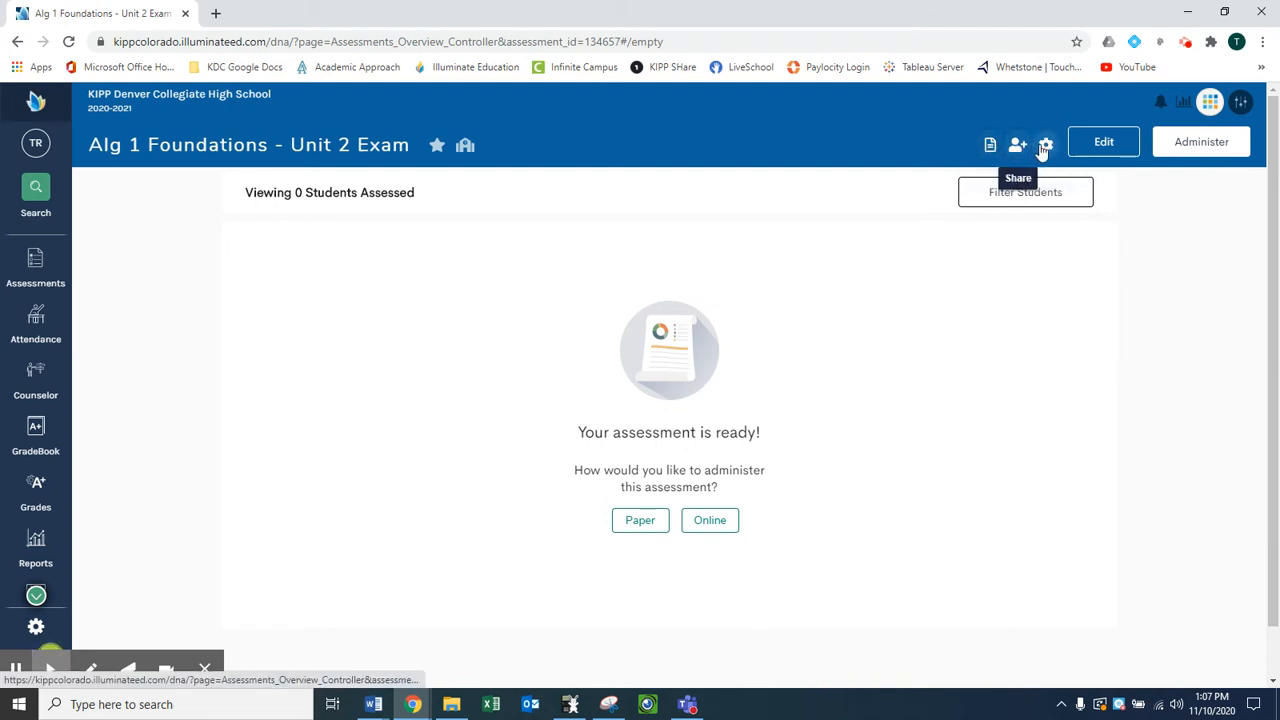
# Step: Upload the Word file Foundations Unit 2 Exam from the computer's 2020-2021 Pre-AP Algebra 2 Unit 2 folder as the assessment's material
pyautogui.click(990, 147)
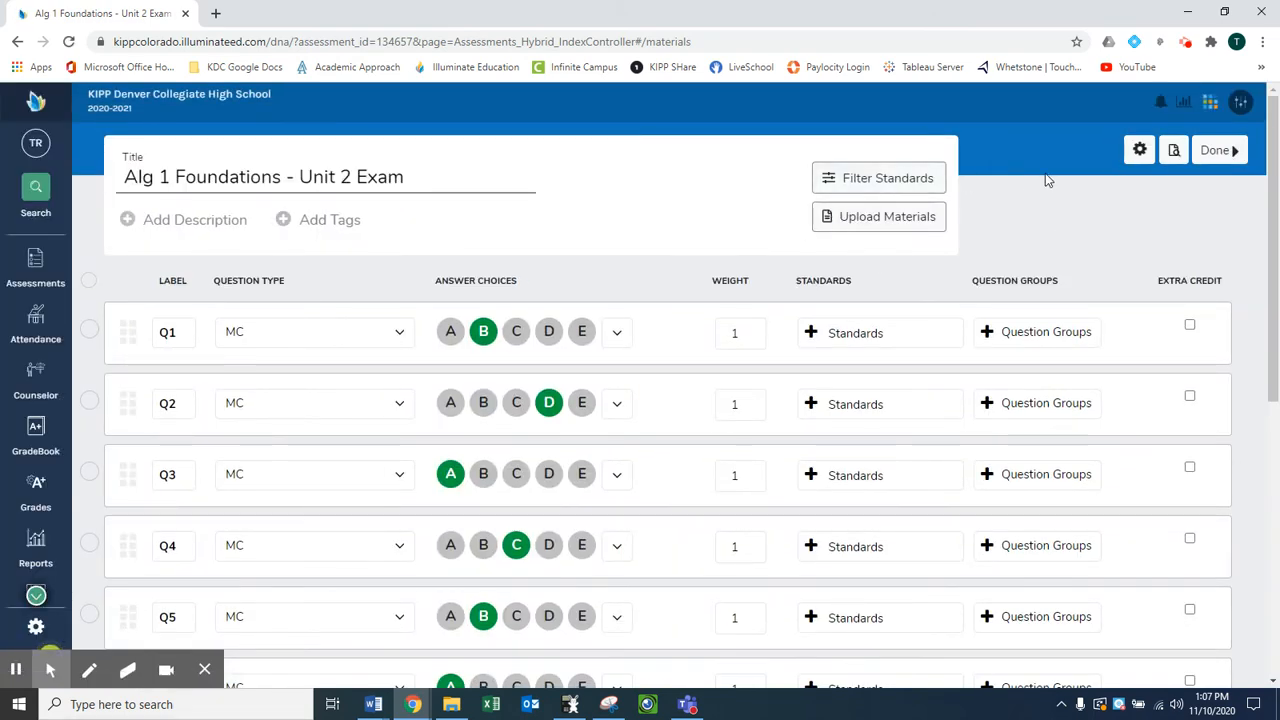
pyautogui.click(866, 218)
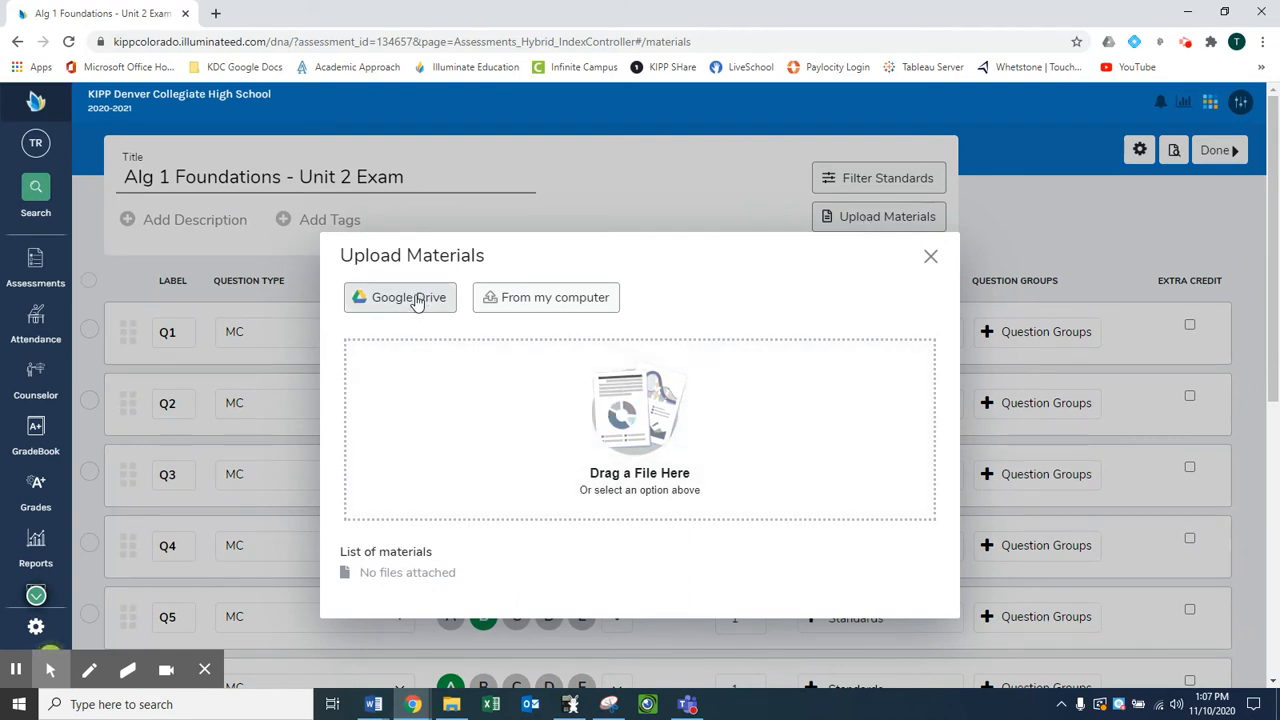
pyautogui.click(525, 301)
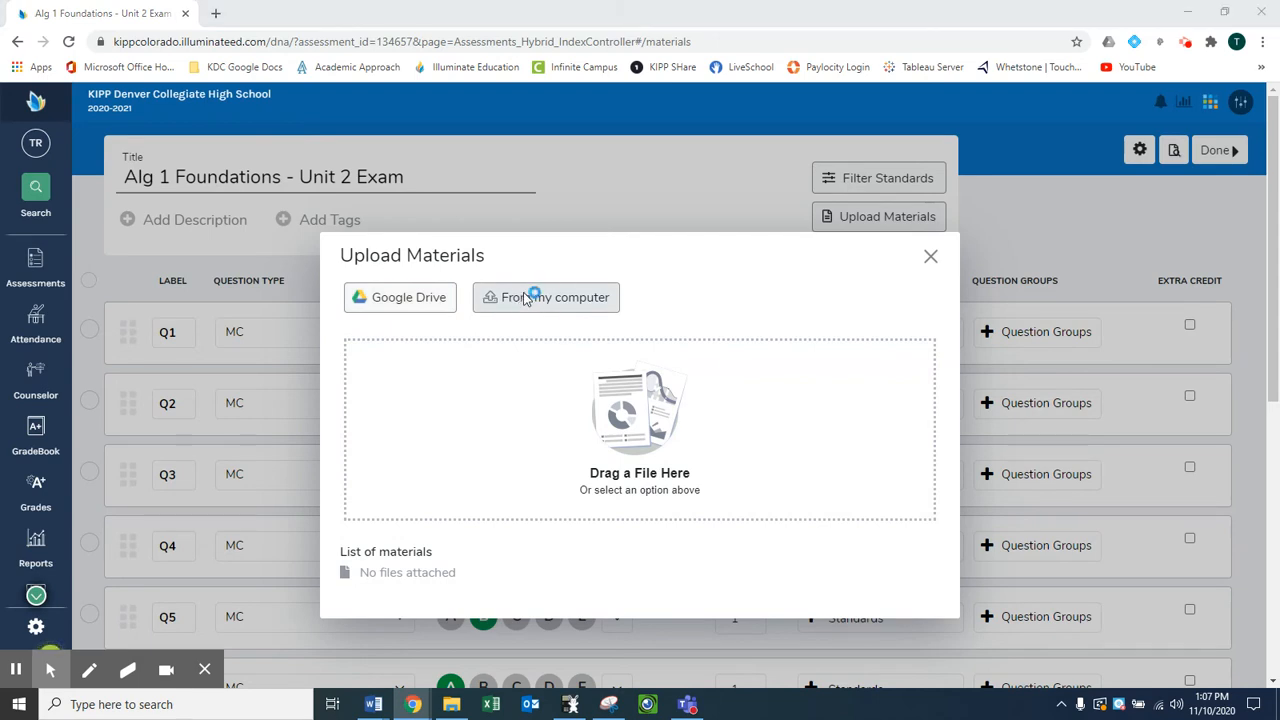
pyautogui.click(312, 318)
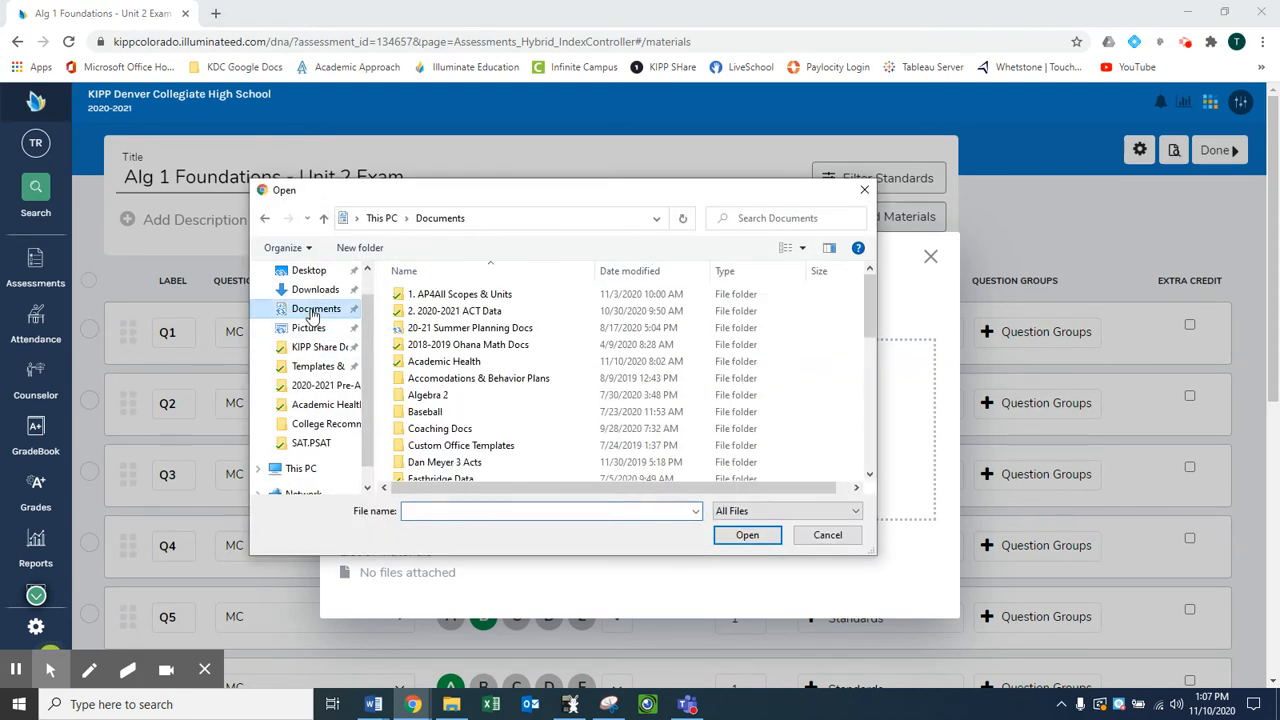
pyautogui.doubleClick(470, 296)
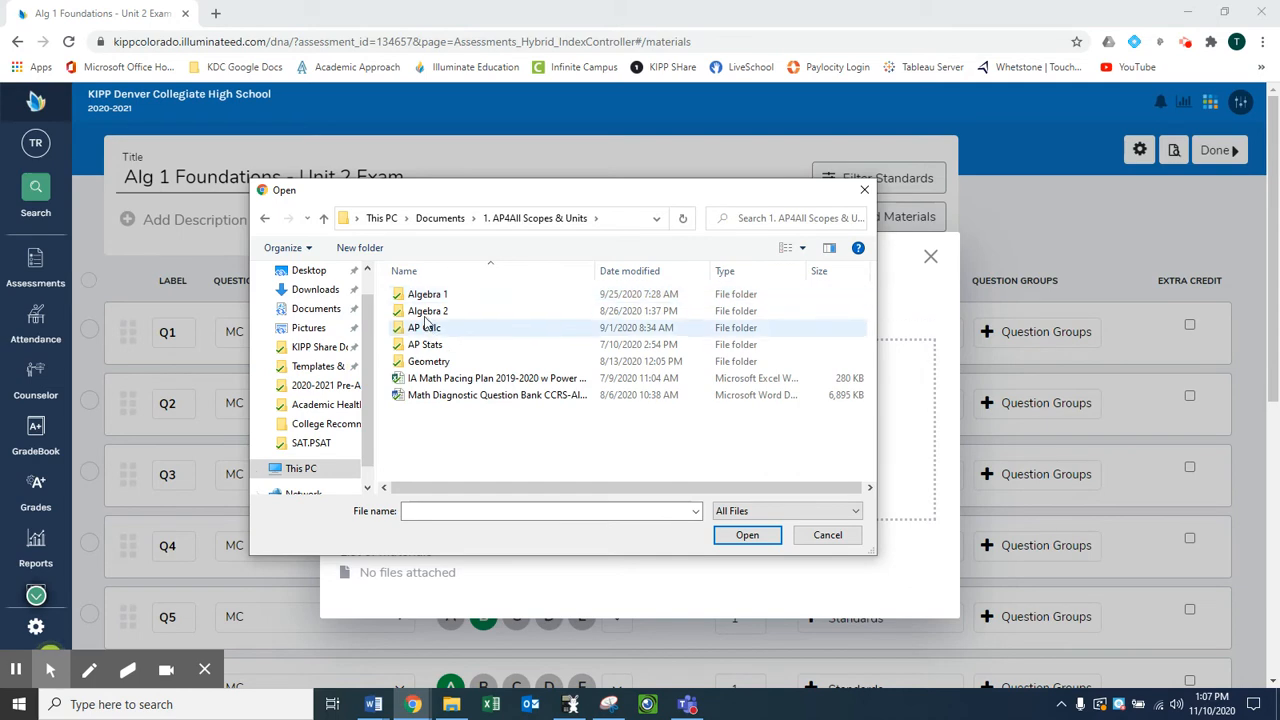
pyautogui.doubleClick(430, 311)
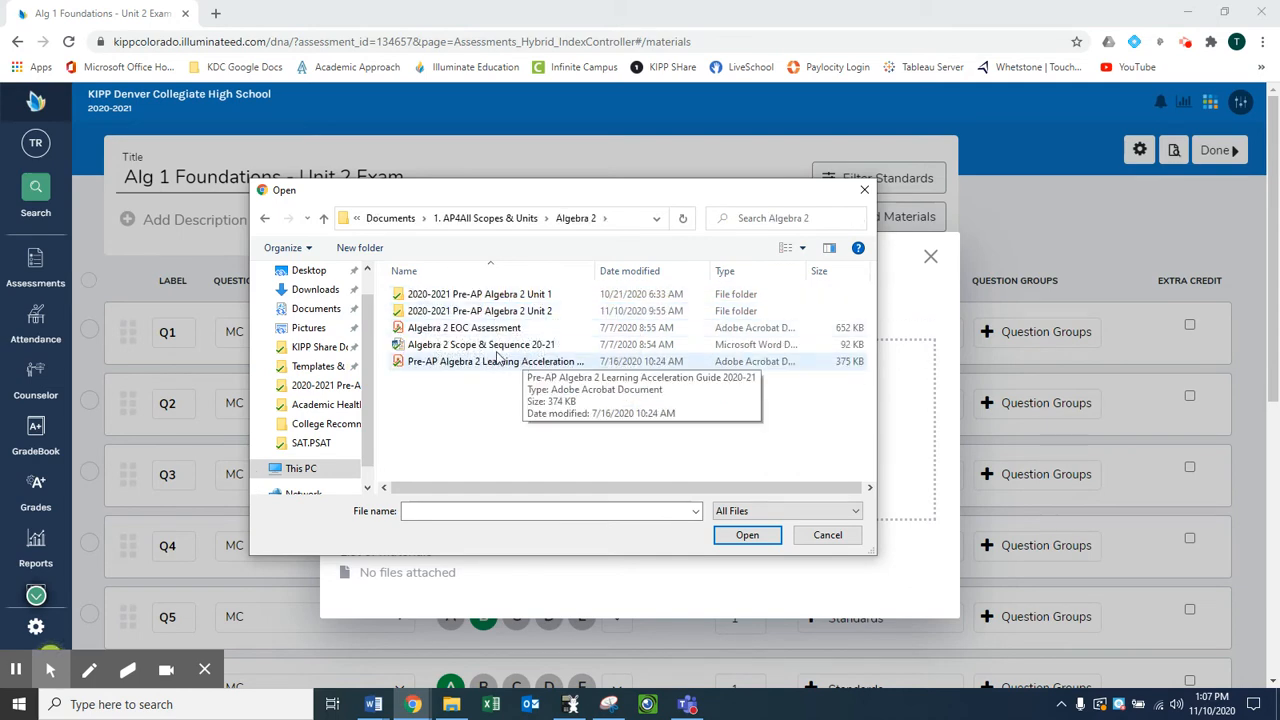
pyautogui.doubleClick(480, 311)
pyautogui.scroll(-1, 488, 415)
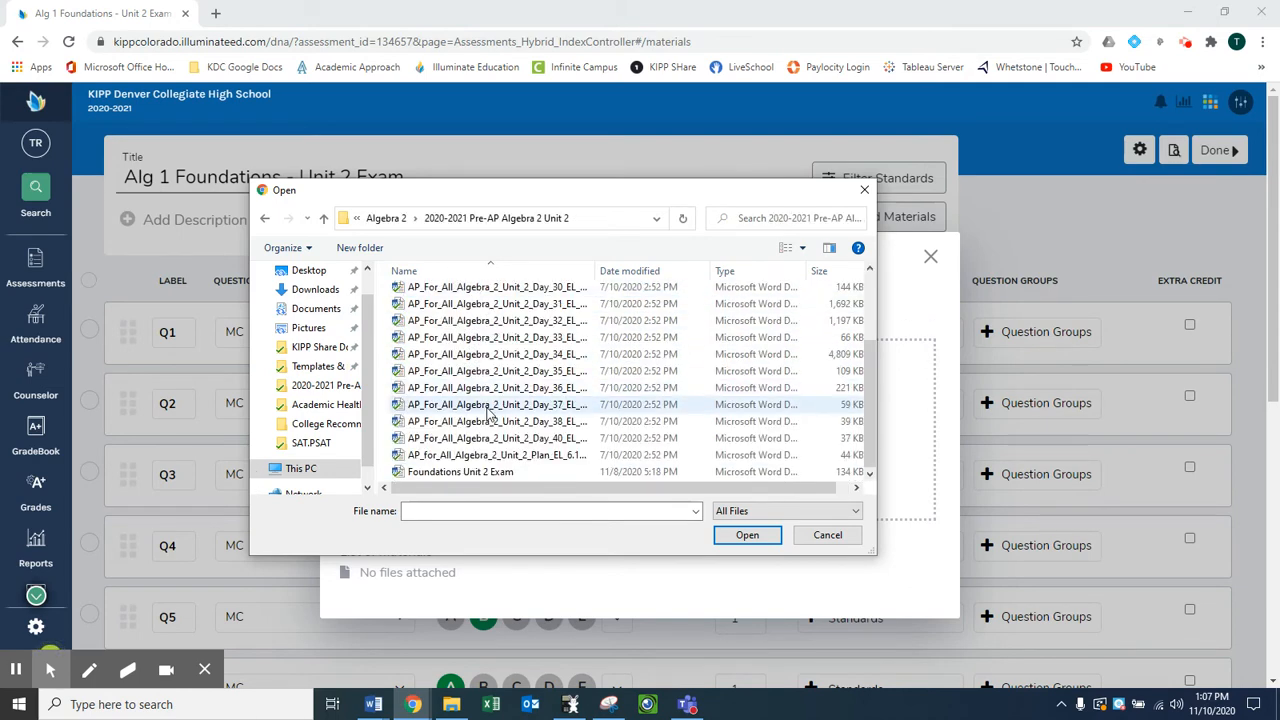
pyautogui.doubleClick(466, 468)
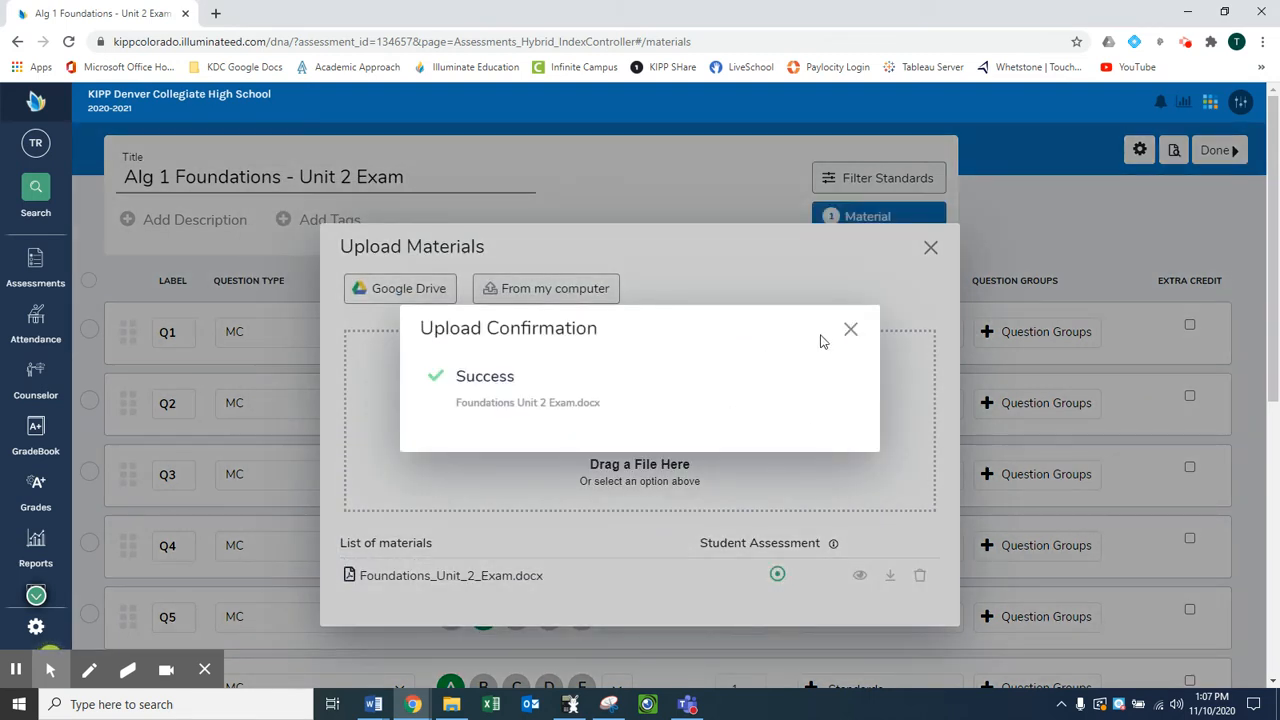
pyautogui.click(852, 331)
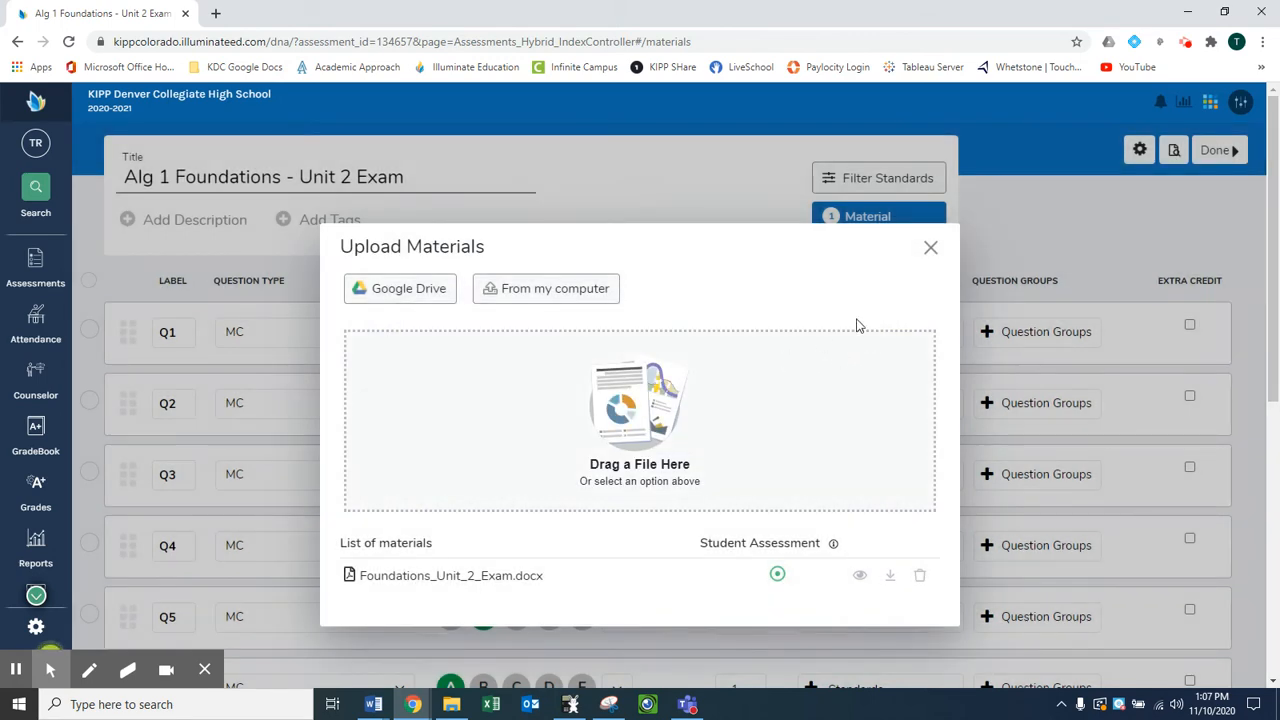
pyautogui.click(930, 248)
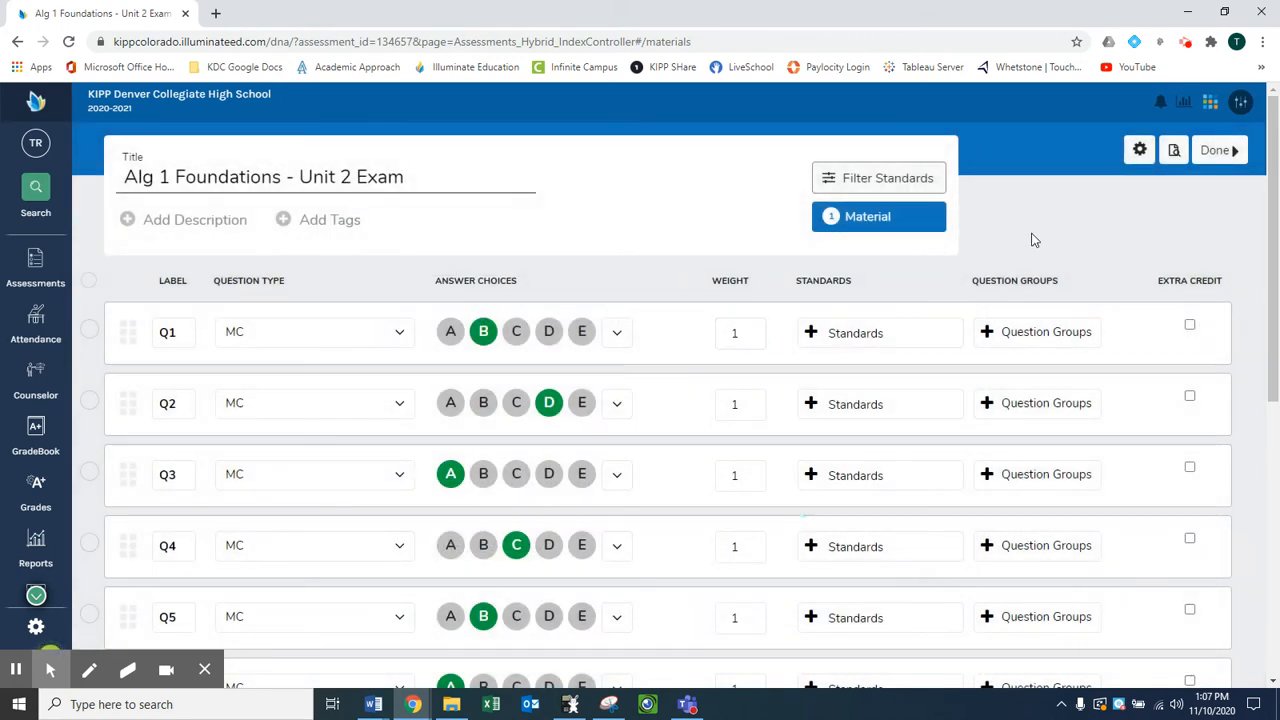
# Step: Finish editing the assessment and create an online administration of it with a quick code
pyautogui.click(1212, 158)
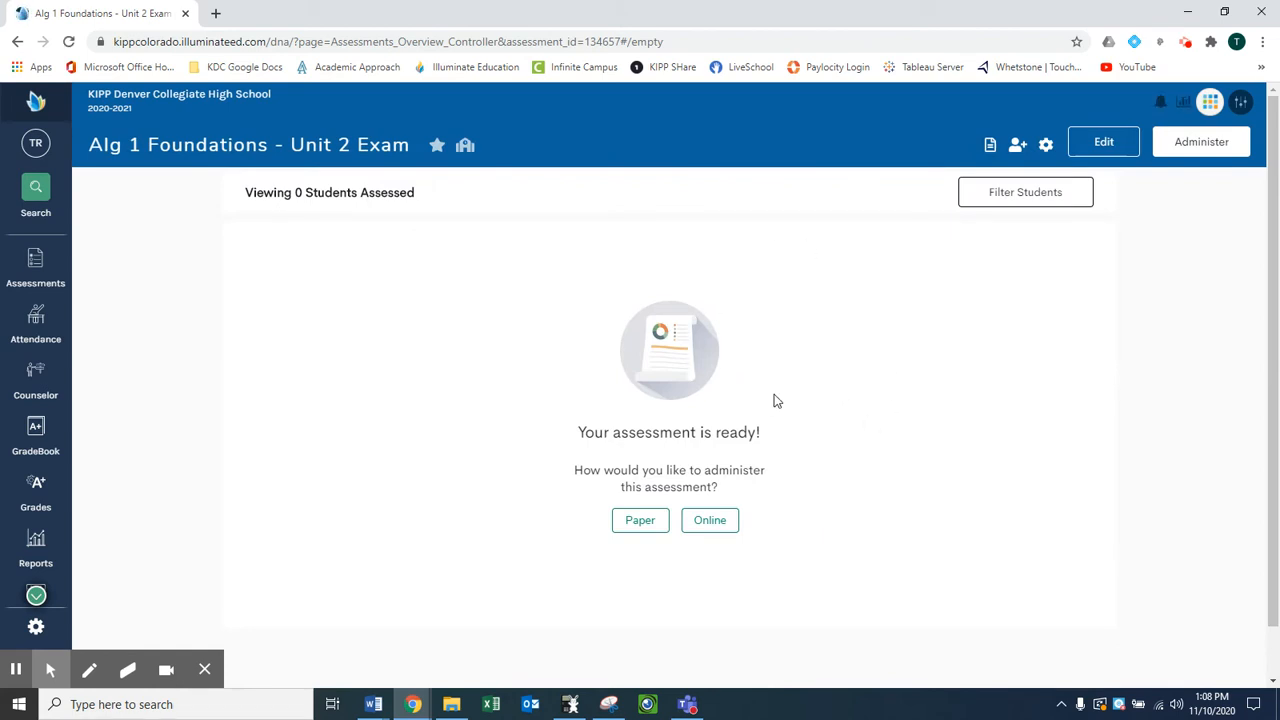
pyautogui.click(707, 521)
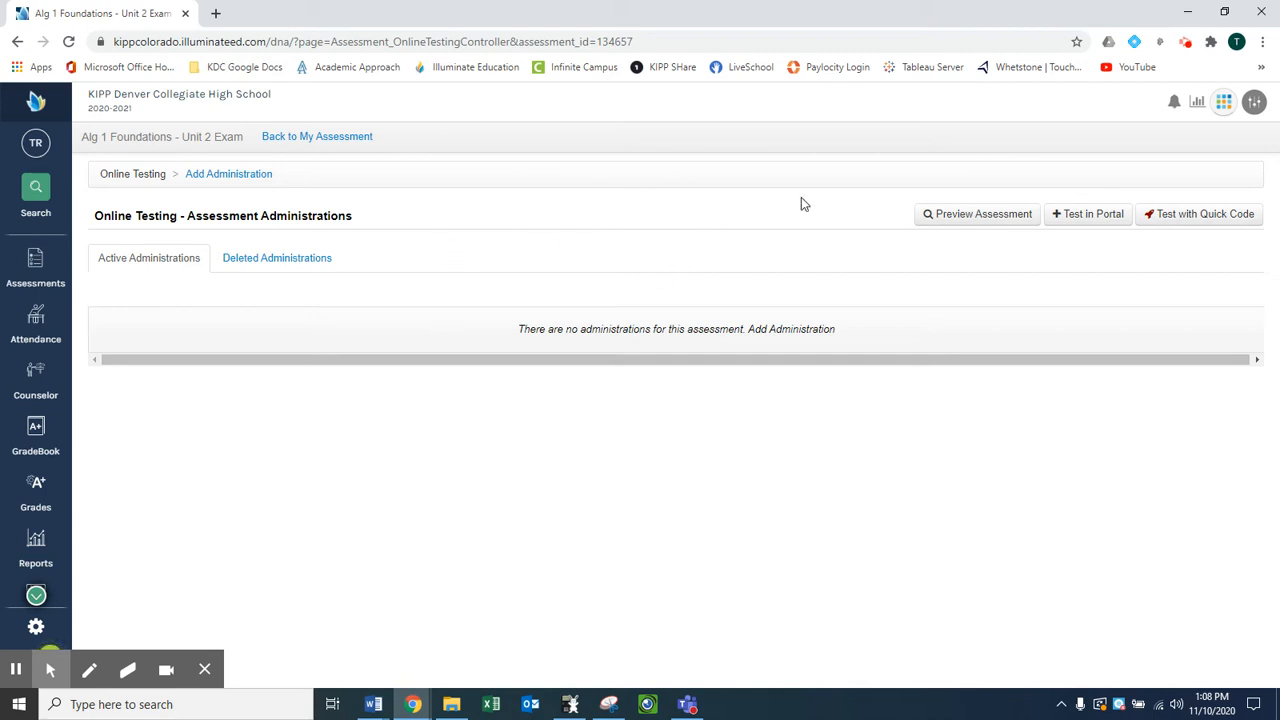
pyautogui.click(1196, 226)
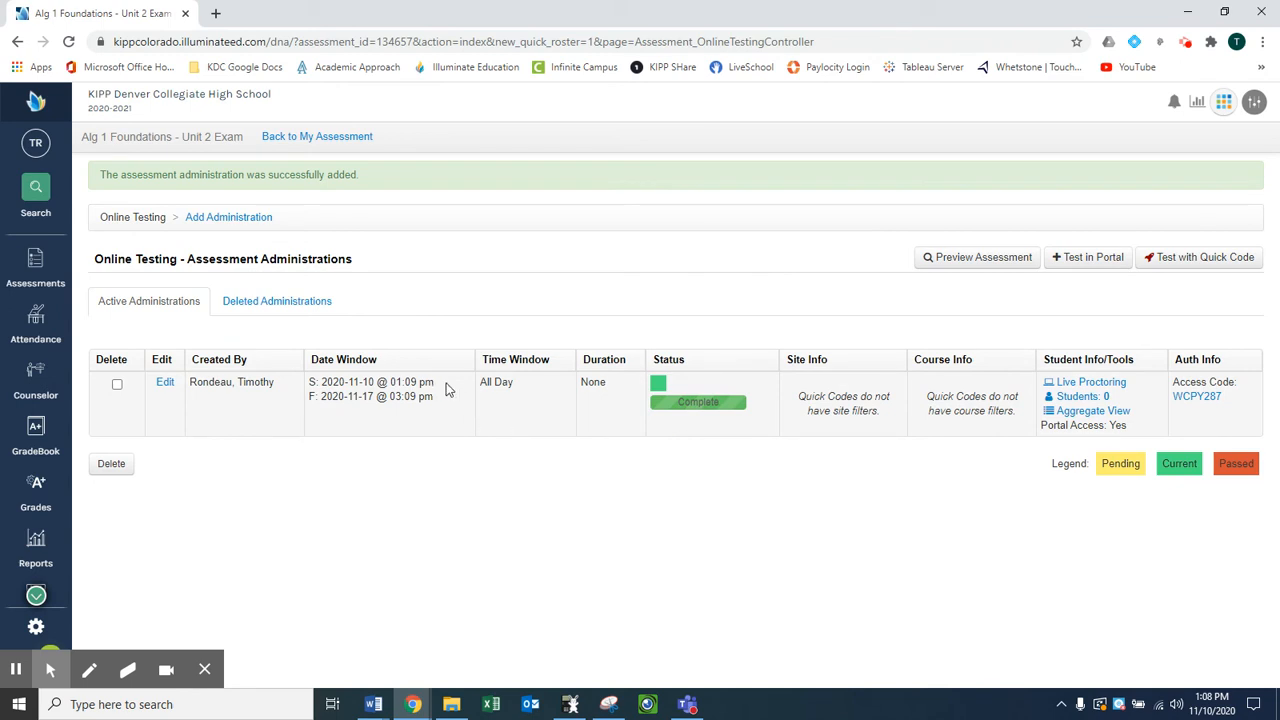
# Step: View the administration's quick access code and share link, and add a second quick code administration
pyautogui.click(1198, 397)
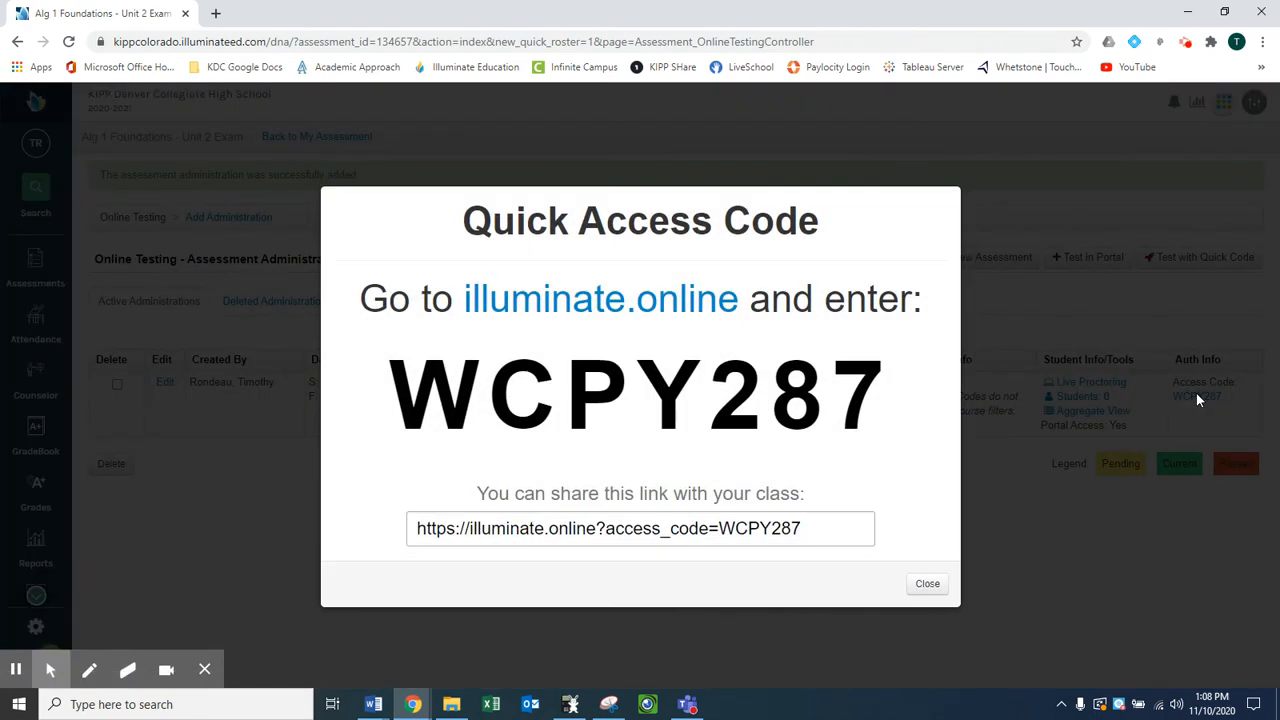
pyautogui.moveTo(884, 396); pyautogui.dragTo(415, 418)
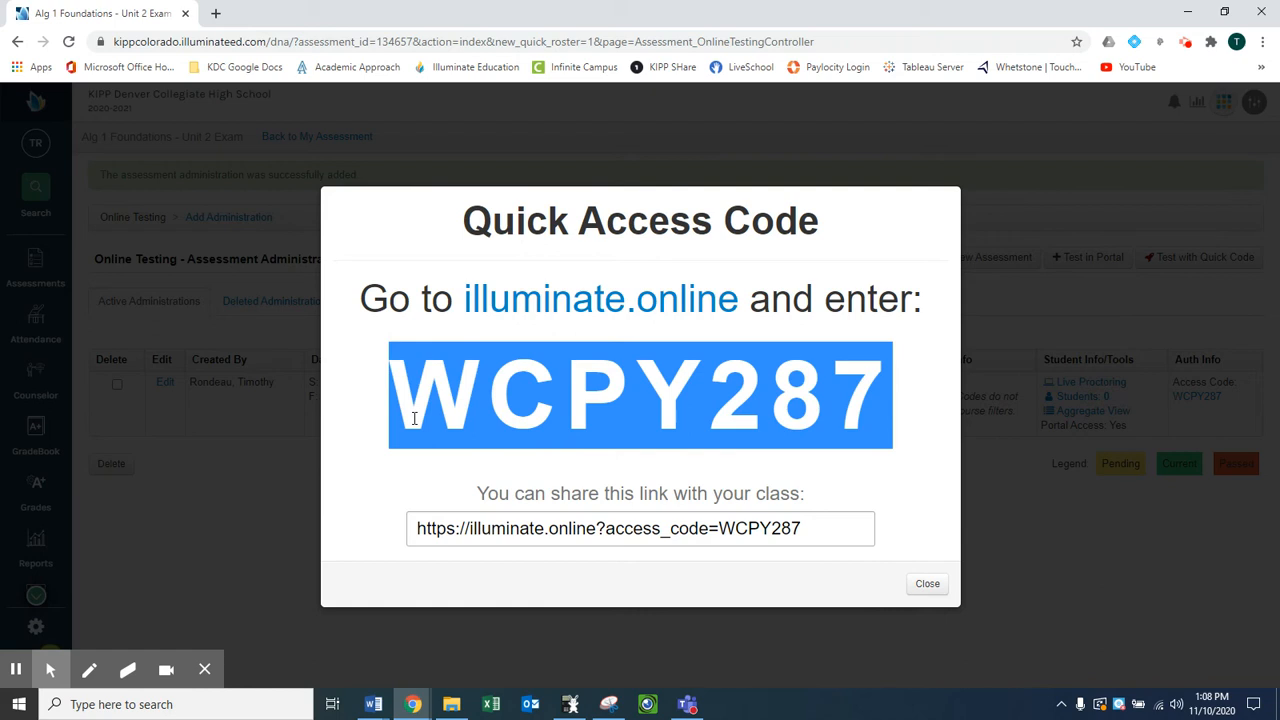
pyautogui.click(814, 533)
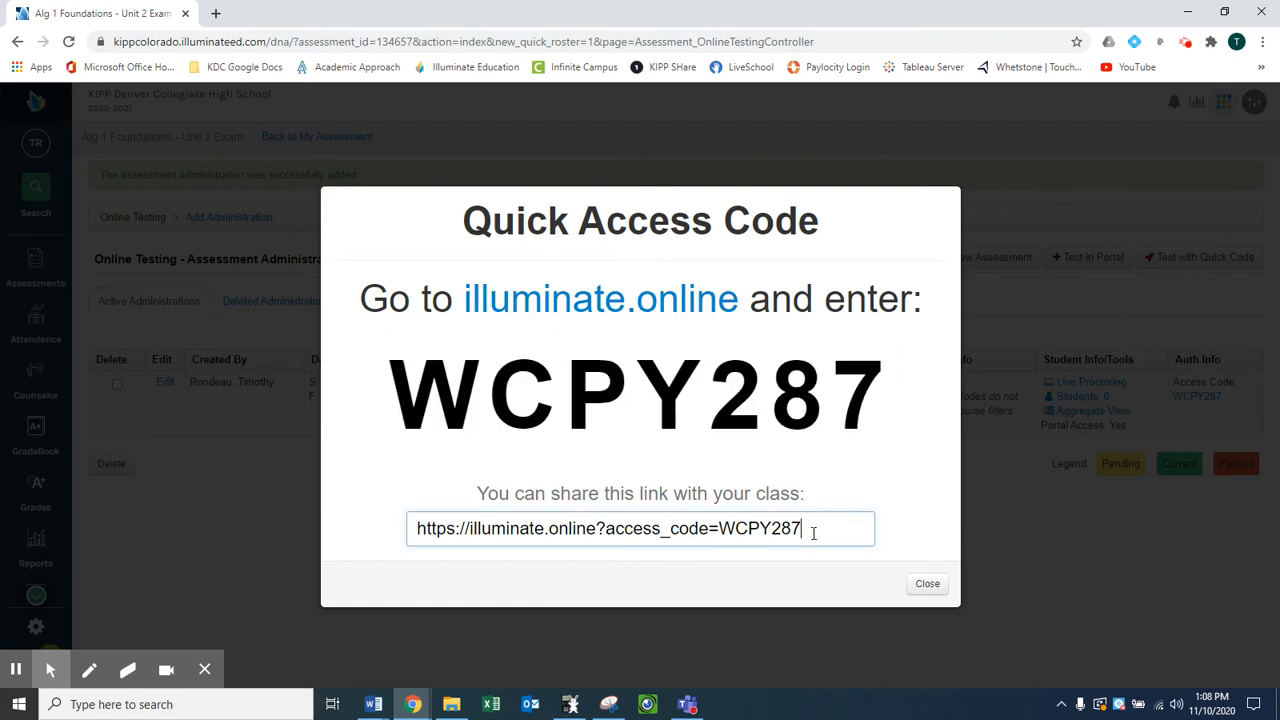
pyautogui.moveTo(834, 532); pyautogui.dragTo(403, 556)
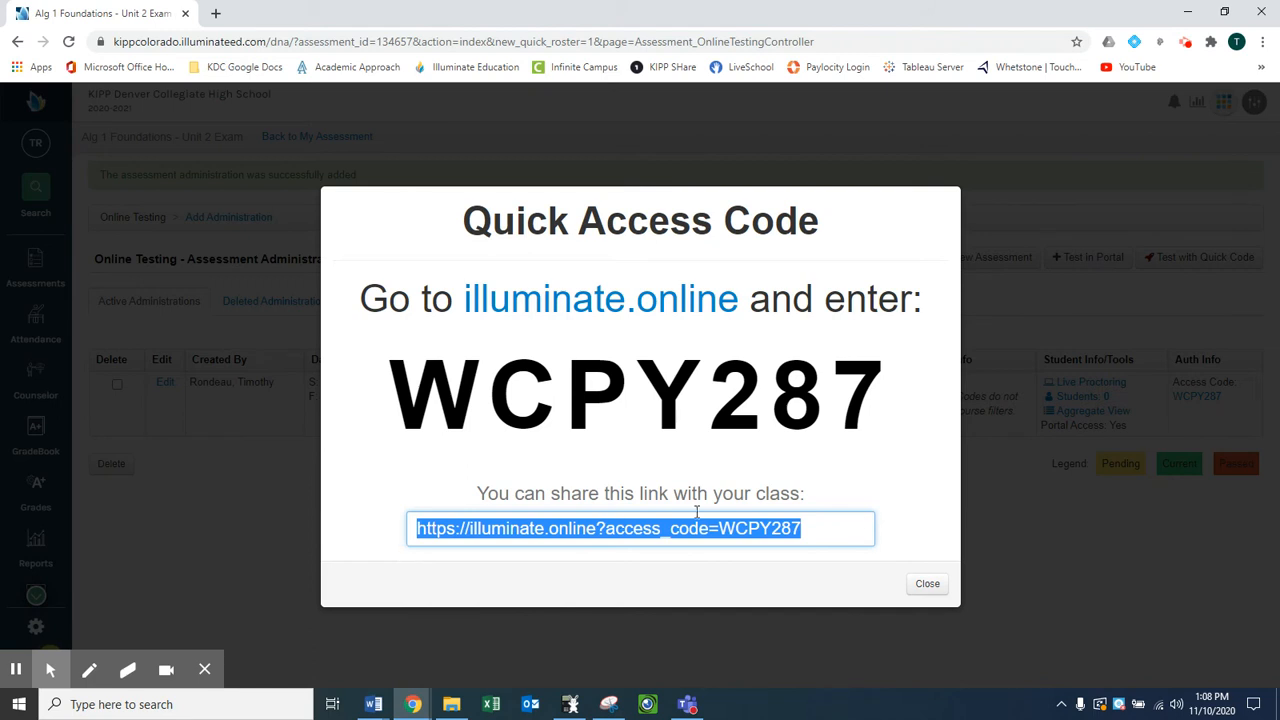
pyautogui.click(929, 586)
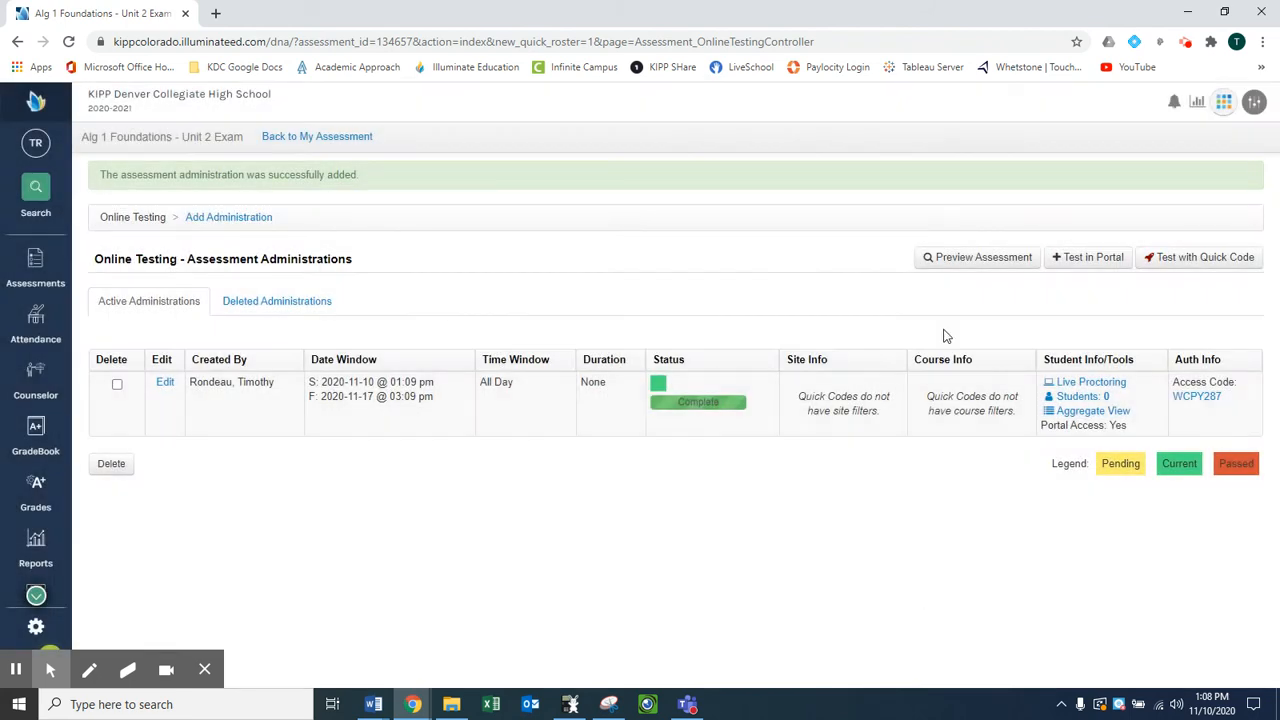
pyautogui.click(1205, 263)
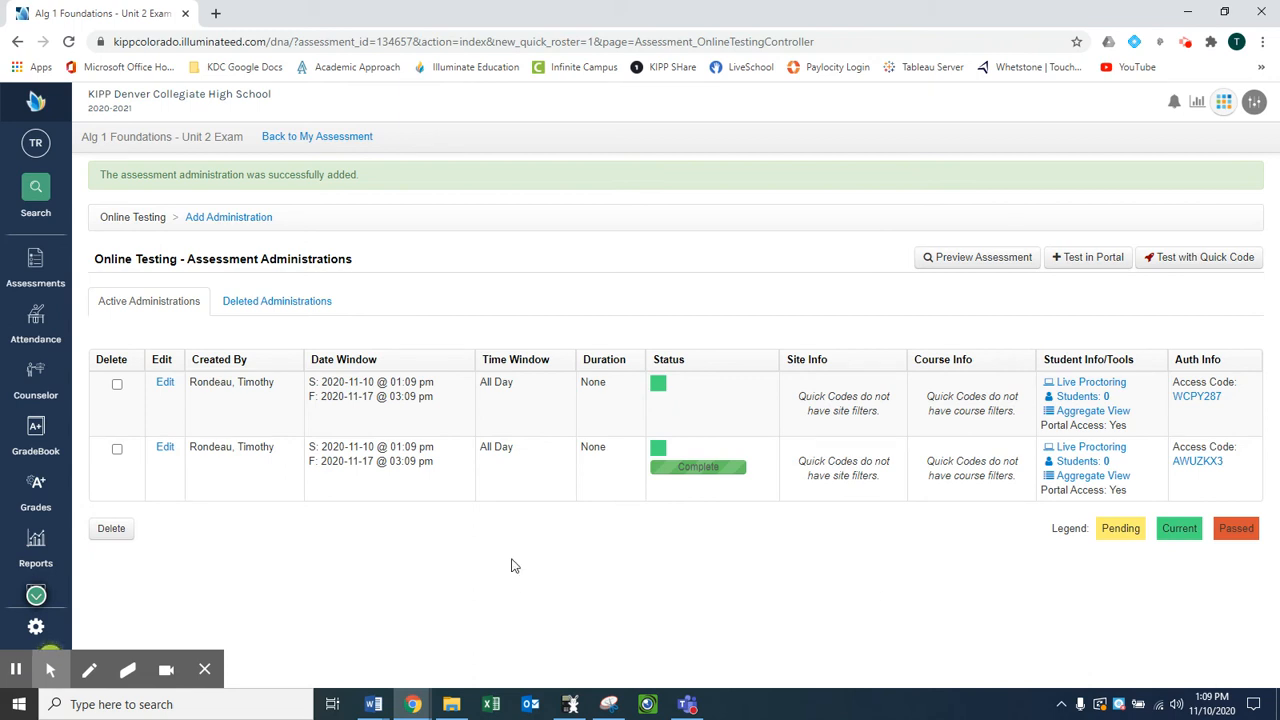
# Step: In the first administration's settings, set the time duration to 80 minutes and the CR input method to Written
pyautogui.click(165, 383)
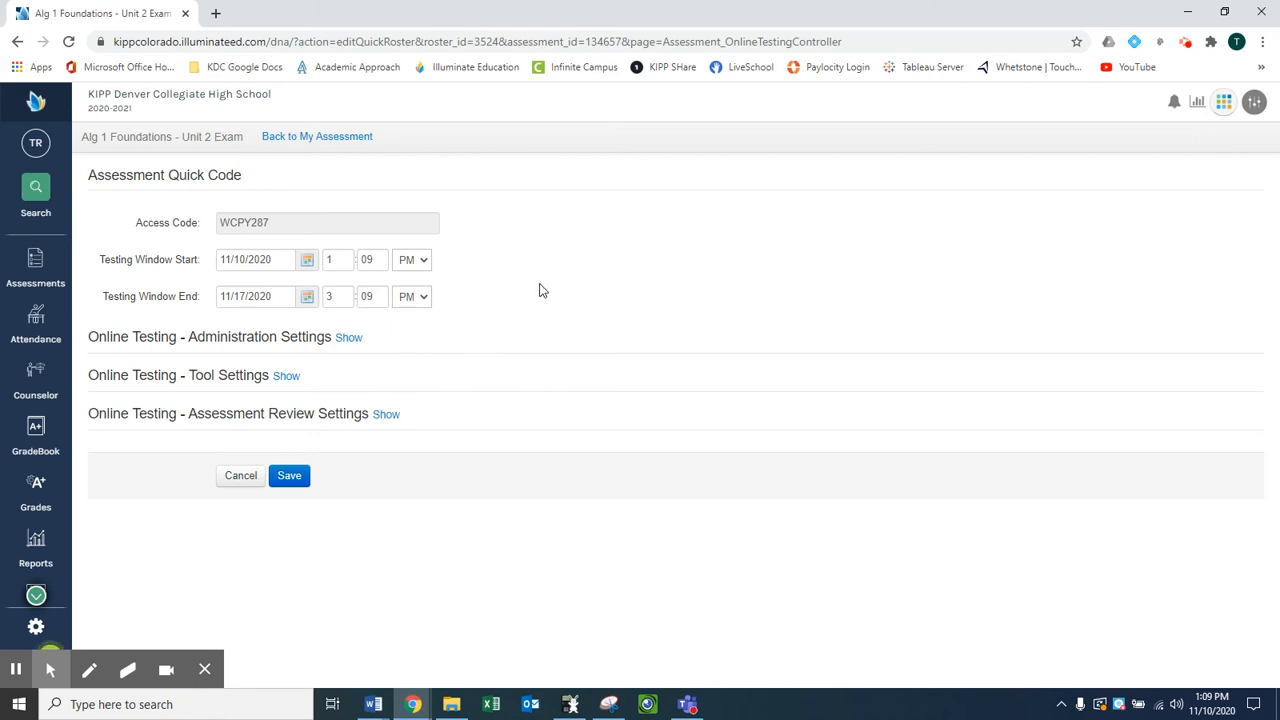
pyautogui.click(353, 339)
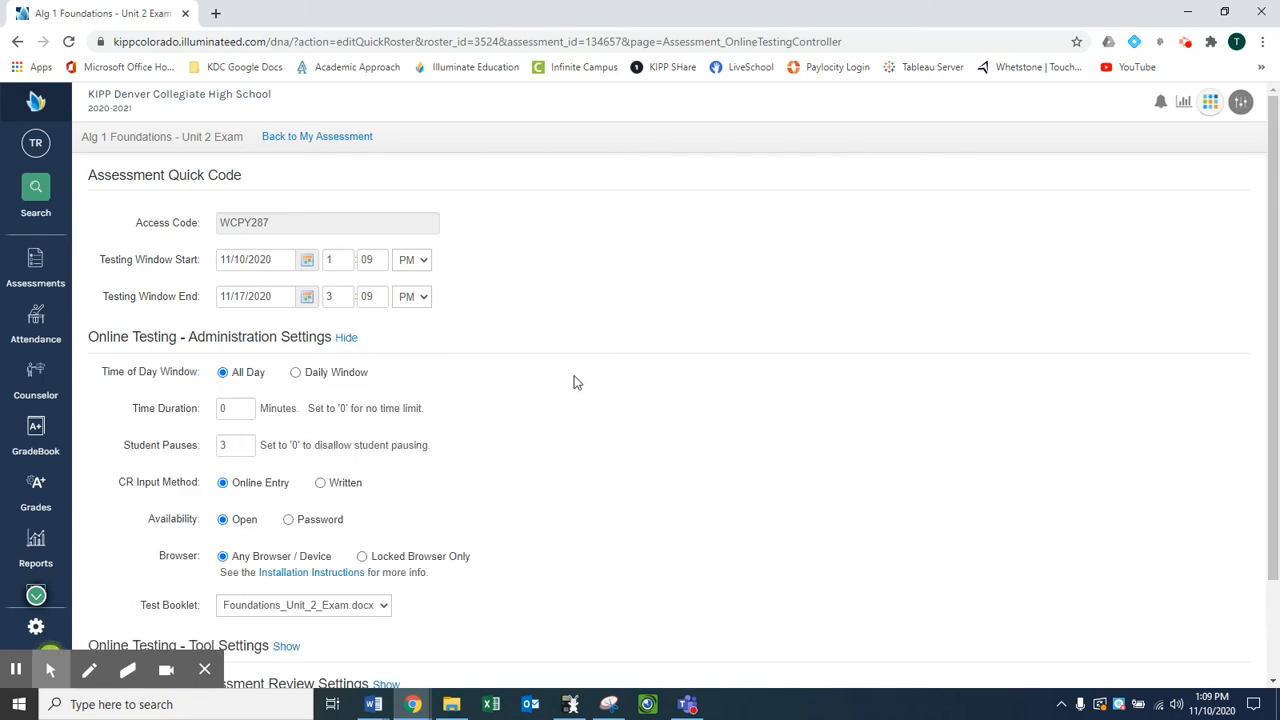
pyautogui.scroll(-2, 575, 383)
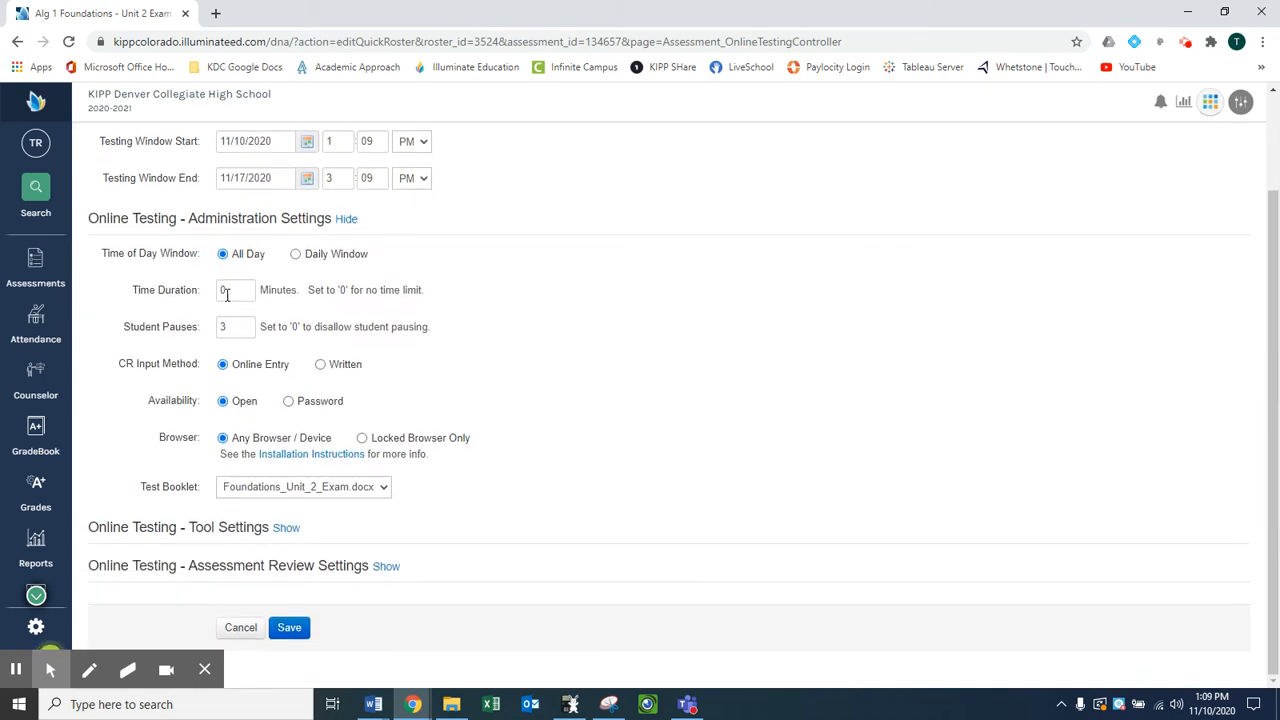
pyautogui.doubleClick(228, 290)
pyautogui.click(238, 325)
pyautogui.moveTo(238, 325); pyautogui.dragTo(219, 333)
pyautogui.click(592, 340)
pyautogui.click(321, 364)
pyautogui.click(236, 368)
pyautogui.click(321, 365)
# Step: Review the online testing tool settings, leaving them as they are, and save the administration
pyautogui.click(286, 528)
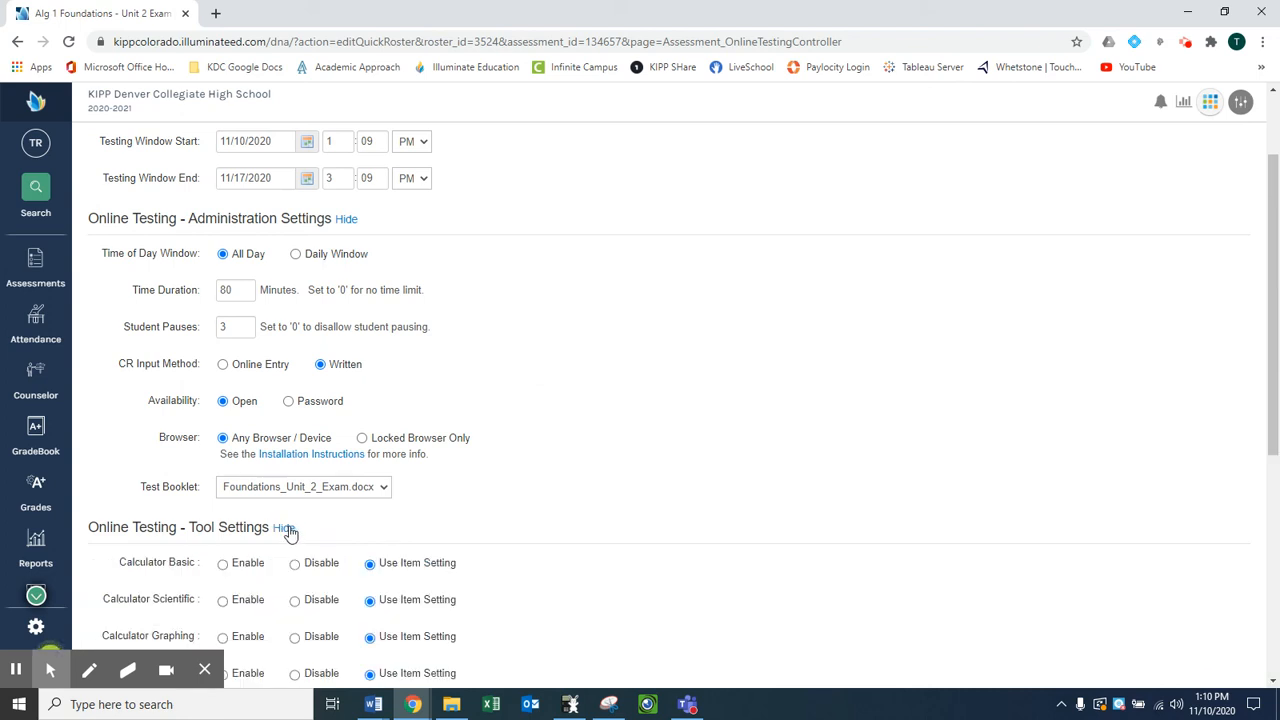
pyautogui.scroll(-3, 600, 409)
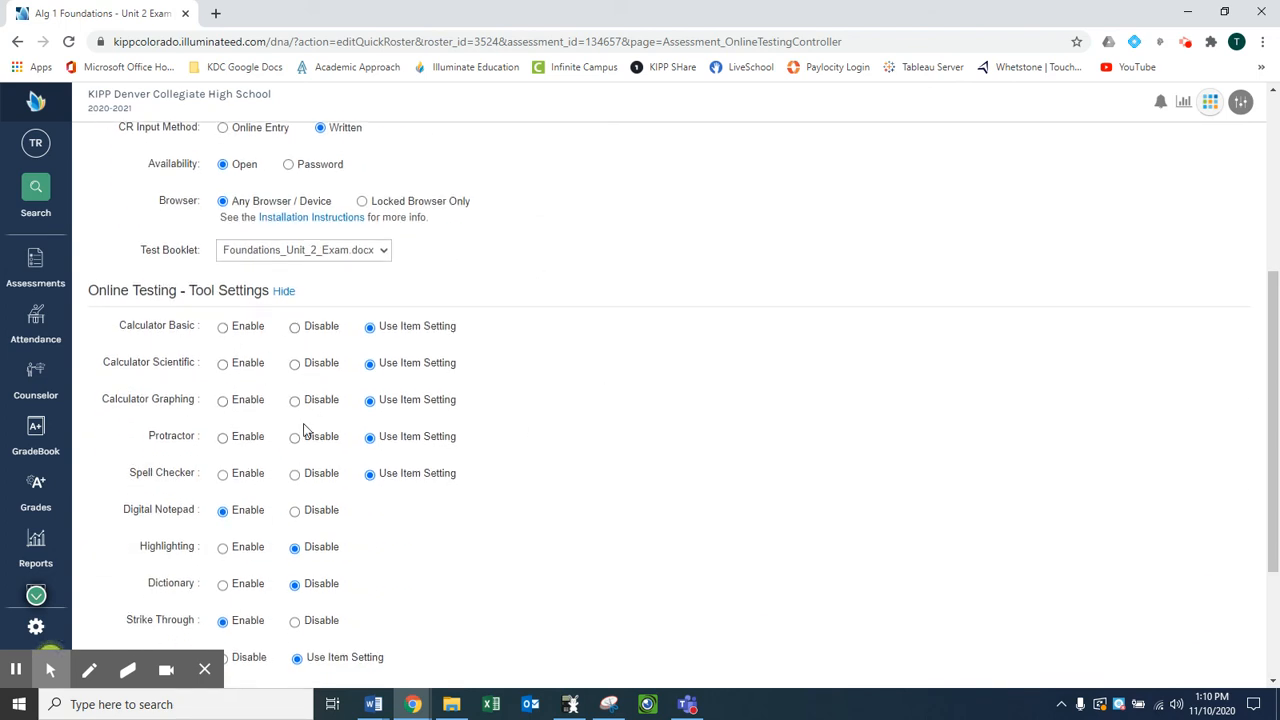
pyautogui.scroll(-1, 300, 430)
pyautogui.scroll(-1, 300, 430)
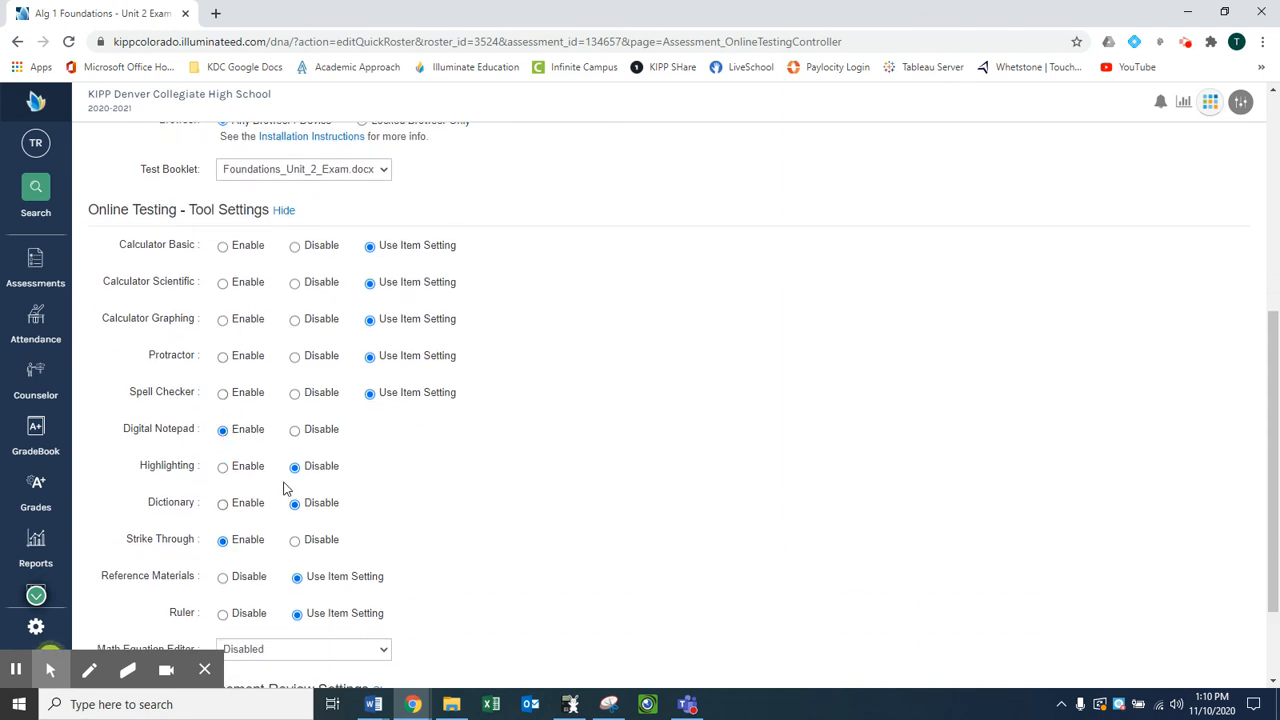
pyautogui.scroll(-2, 395, 467)
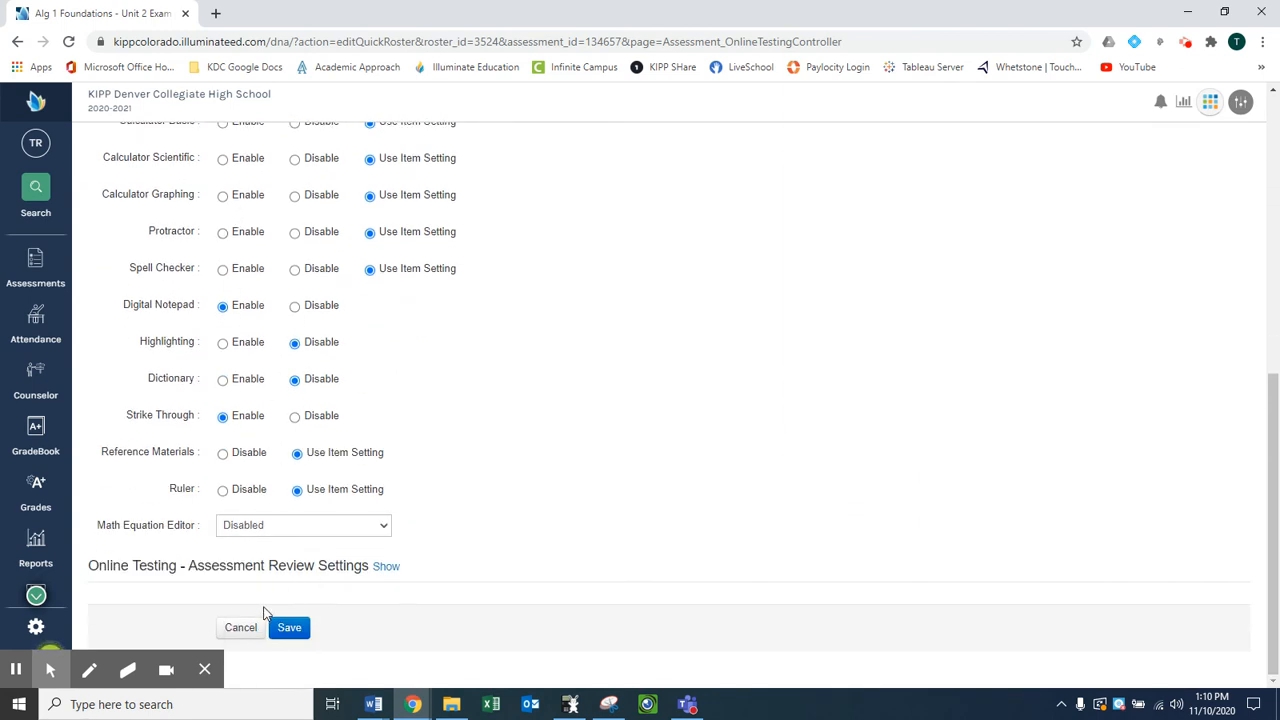
pyautogui.click(290, 632)
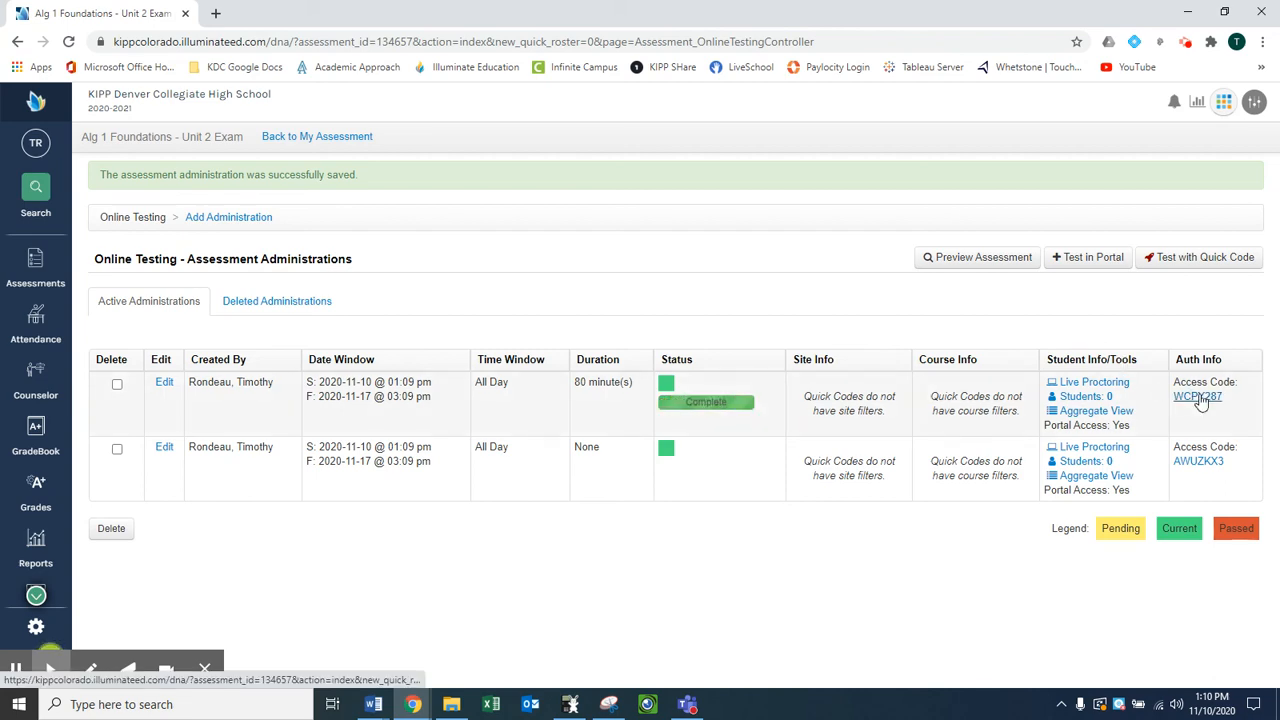
# Step: Display the first administration's quick access code with its share link, and close the display
pyautogui.click(1199, 396)
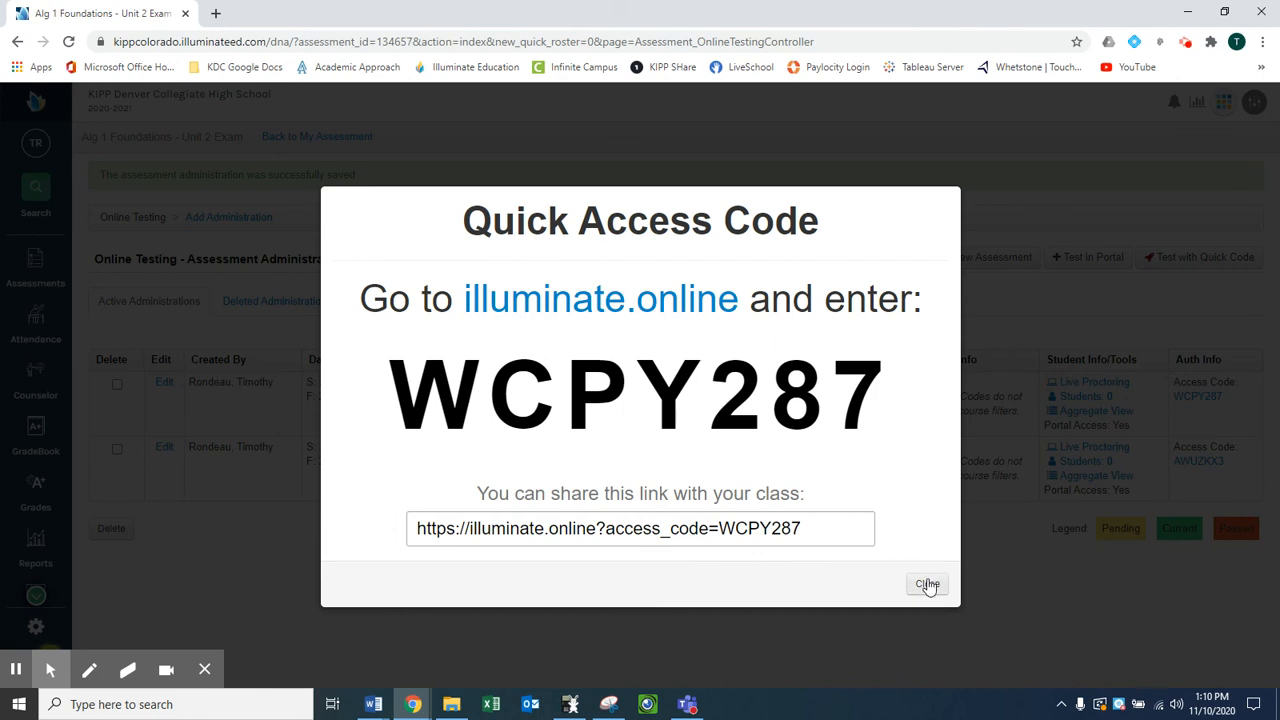
pyautogui.click(927, 585)
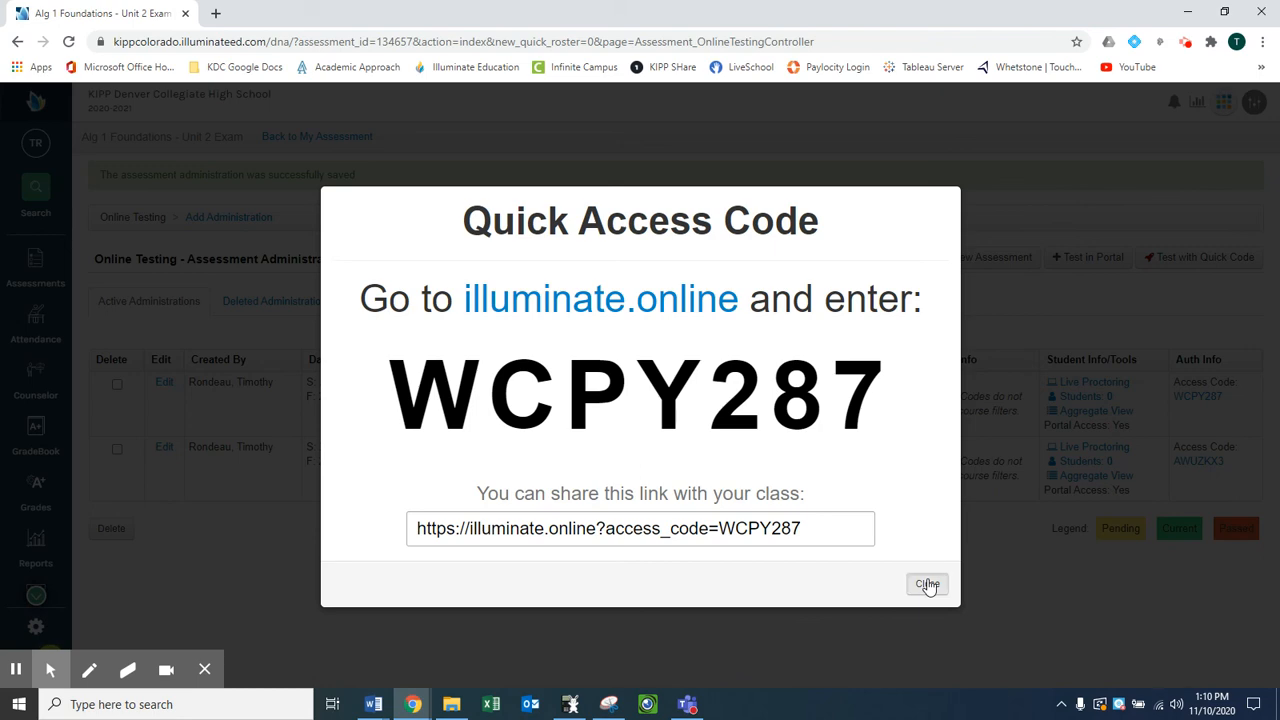